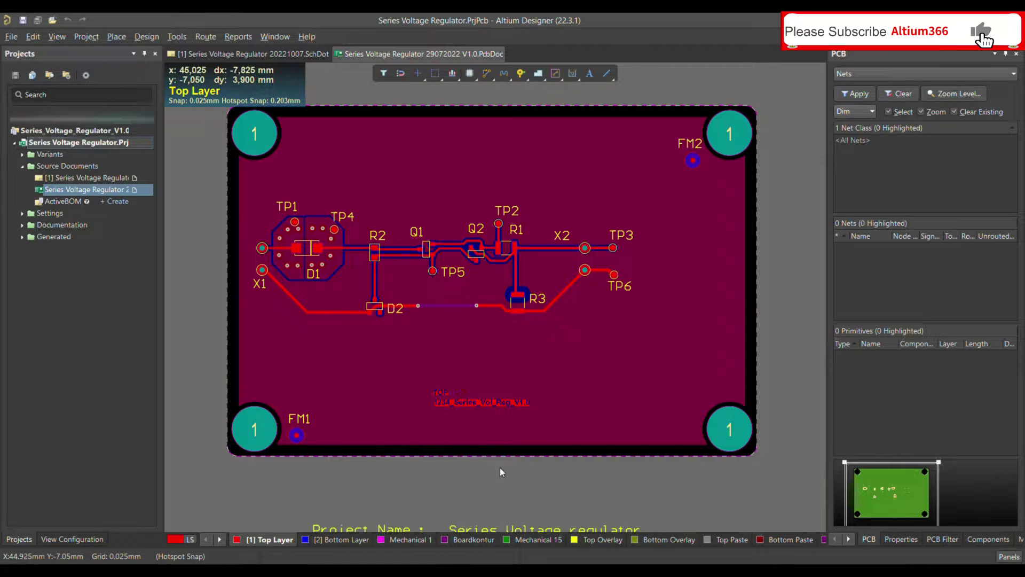
# - Check the schematic, return to the board layout, and display the PCB Filter at a wider size
pyautogui.click(270, 58)
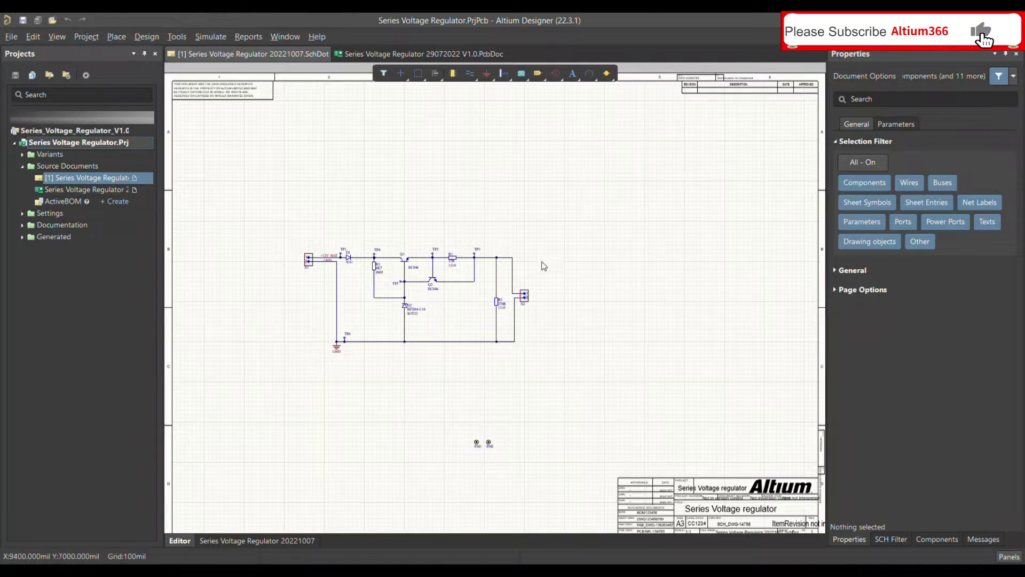
pyautogui.click(369, 54)
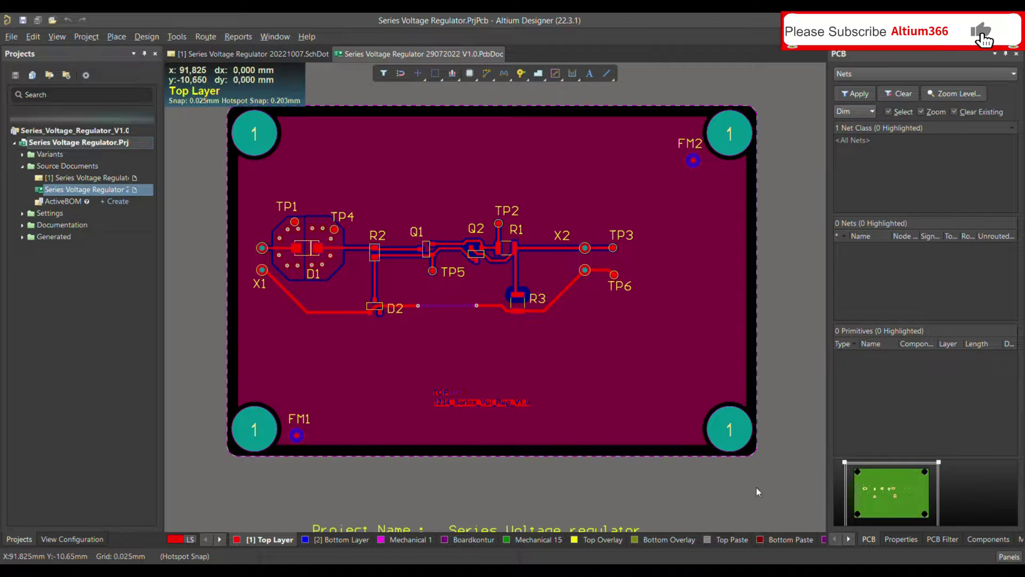
pyautogui.press('F12')
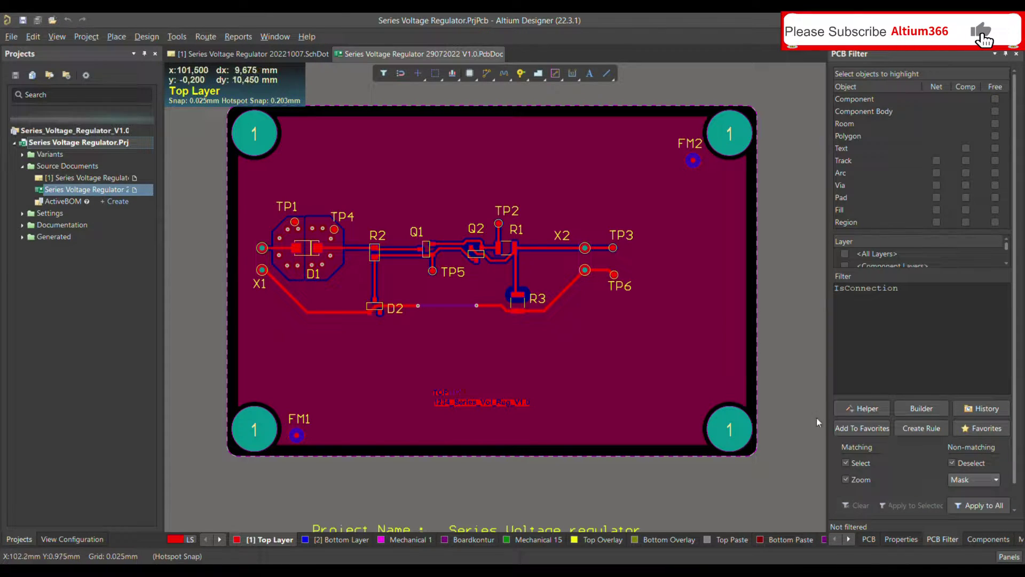
pyautogui.moveTo(828, 365); pyautogui.dragTo(749, 364)
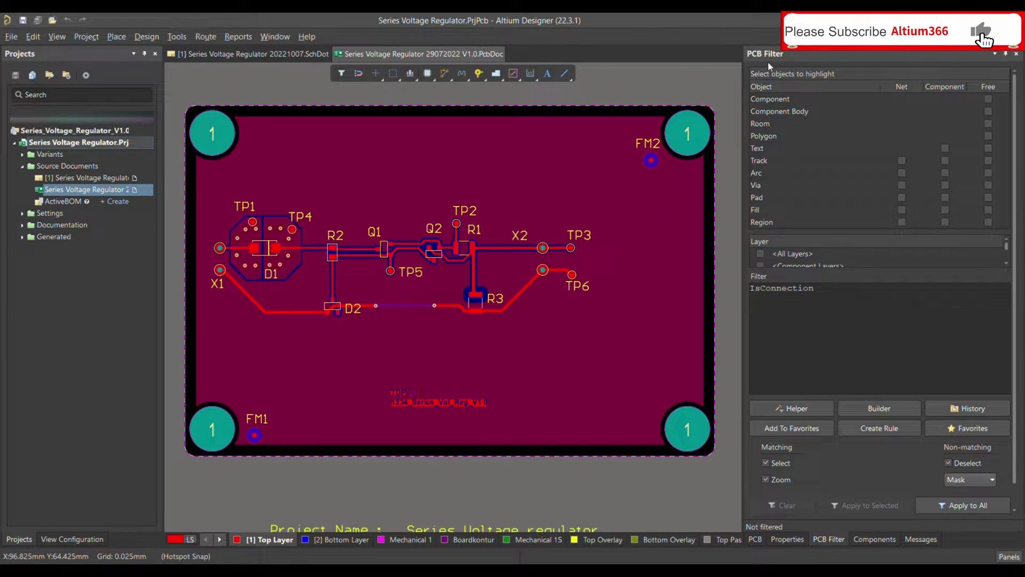
# - Replace the IsConnection query with (ObjectKind ='Via') and apply it to highlight the board's vias
pyautogui.click(834, 291)
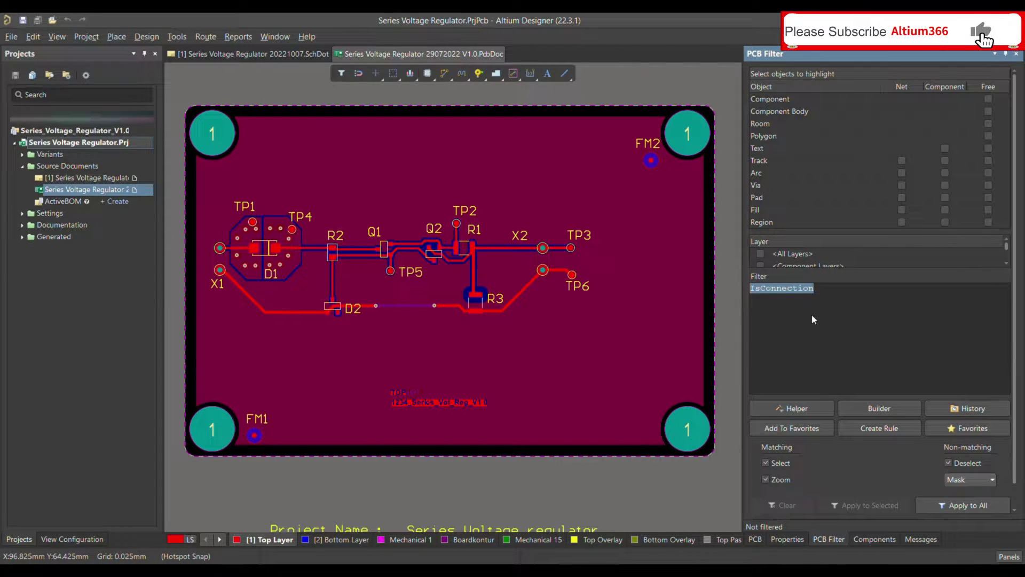
pyautogui.press('BackSpace')
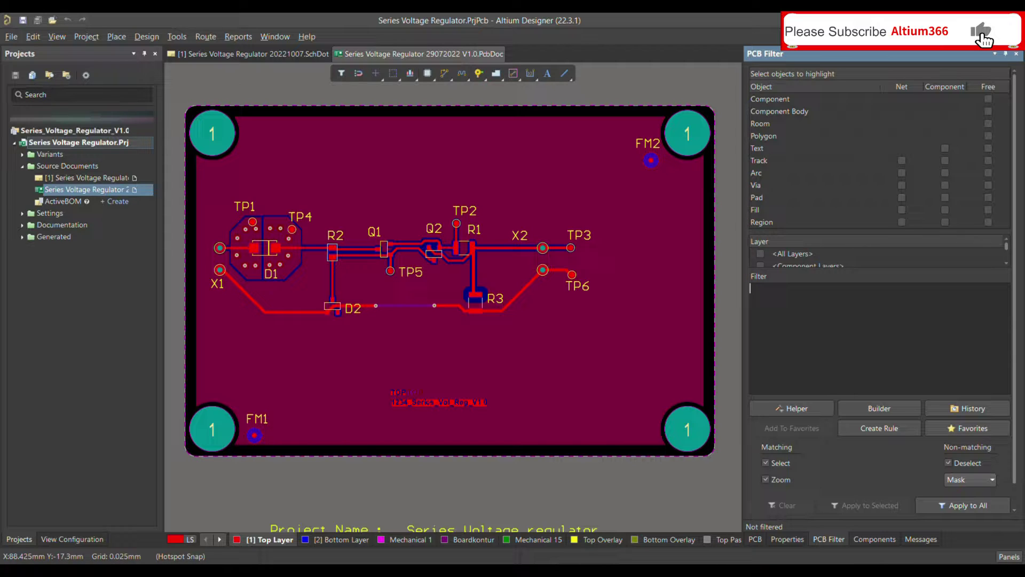
pyautogui.click(823, 314)
pyautogui.write("(ObjectKind ='V")
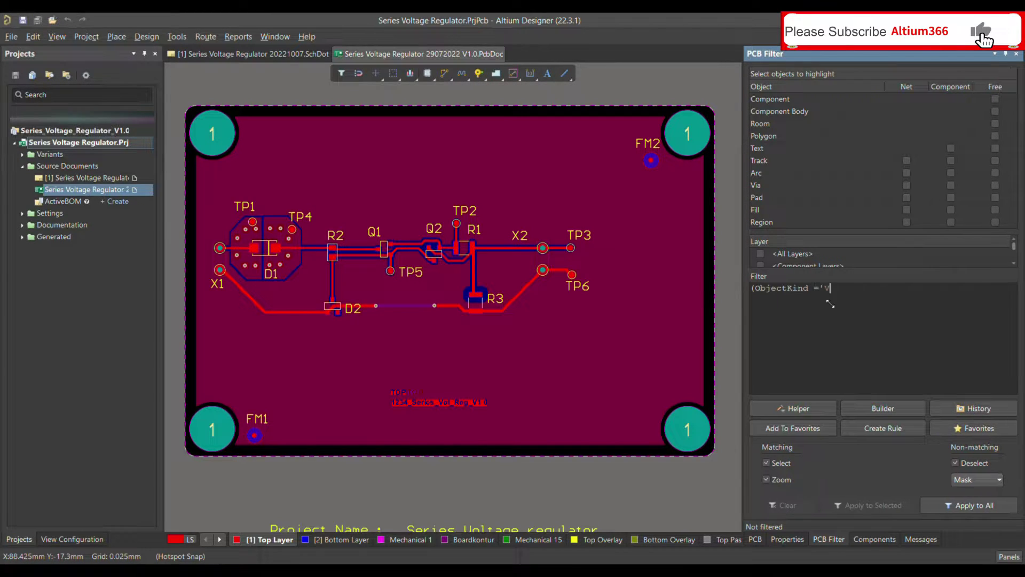
pyautogui.write("ia'")
pyautogui.press('Return')
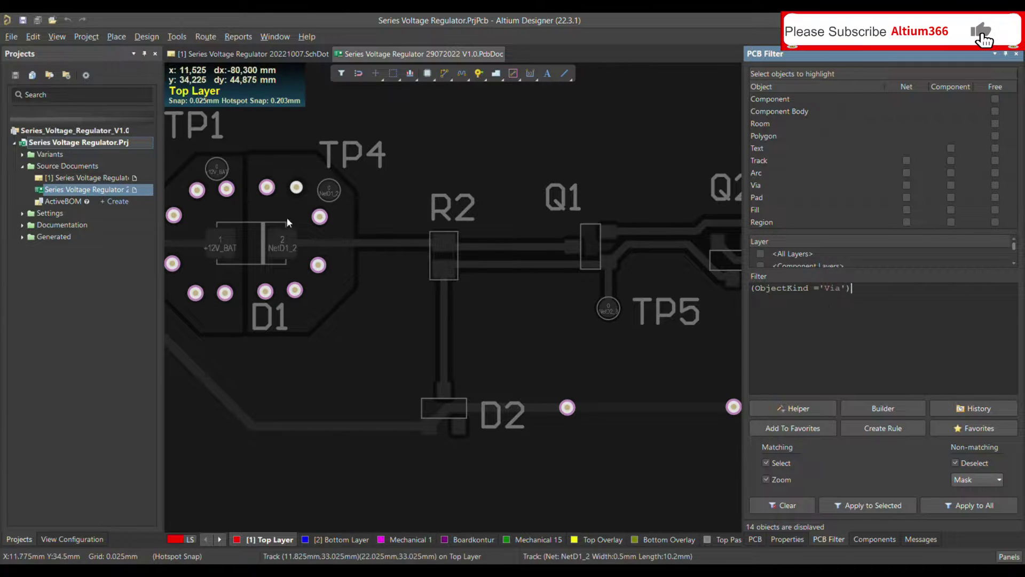
pyautogui.click(501, 303)
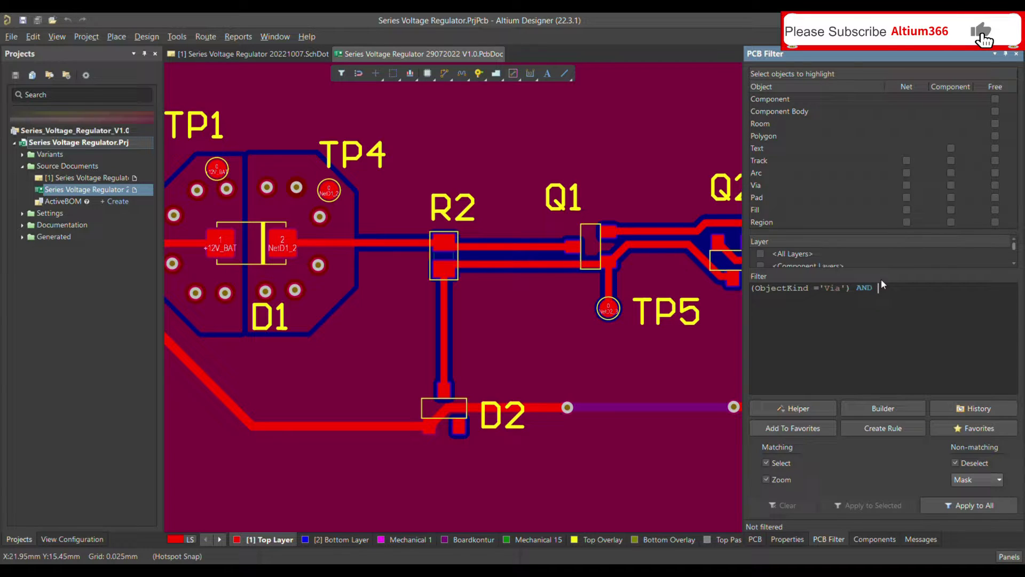
# - Extend the via query with AND (ViaDiameter <> AsMM(0.8)) and apply the filter
pyautogui.write('AND ((ViaDiameter <> AsMM(0.8))')
pyautogui.press('Left')
pyautogui.press('Left')
pyautogui.press('Left')
pyautogui.press('Left')
pyautogui.press('Left')
pyautogui.press('Left')
pyautogui.press('Left')
pyautogui.press('Left')
pyautogui.press('Left')
pyautogui.press('Left')
pyautogui.press('Left')
pyautogui.press('Left')
pyautogui.press('Left')
pyautogui.press('Left')
pyautogui.press('Left')
pyautogui.press('Left')
pyautogui.press('Left')
pyautogui.press('Left')
pyautogui.press('Left')
pyautogui.press('Left')
pyautogui.press('BackSpace')
pyautogui.press('Return')
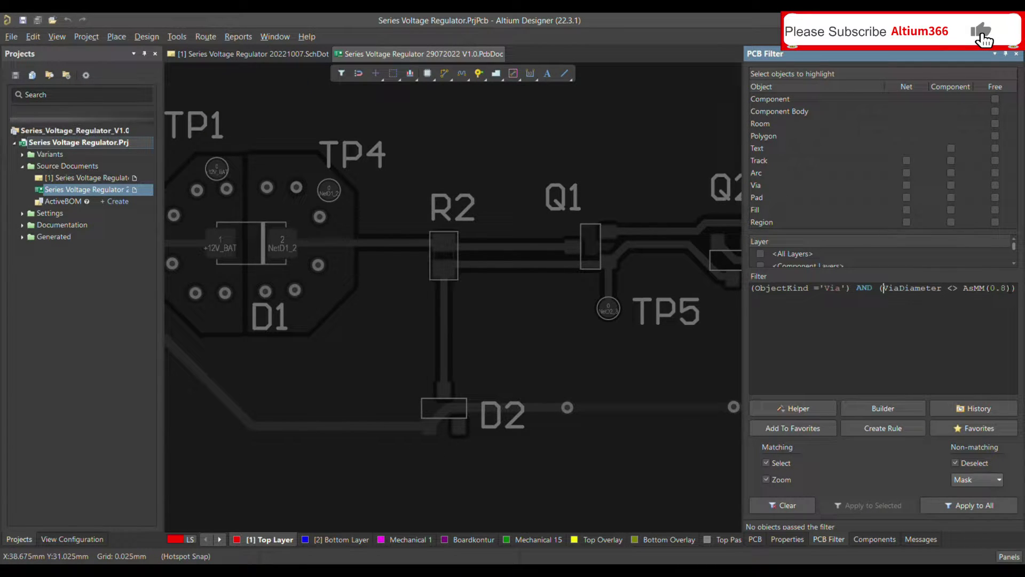
# - Test the filter with a ViaDiameter of AsMM(0.7), and restore AsMM(0.8) in the query
pyautogui.press('BackSpace')
pyautogui.write('7')
pyautogui.press('Return')
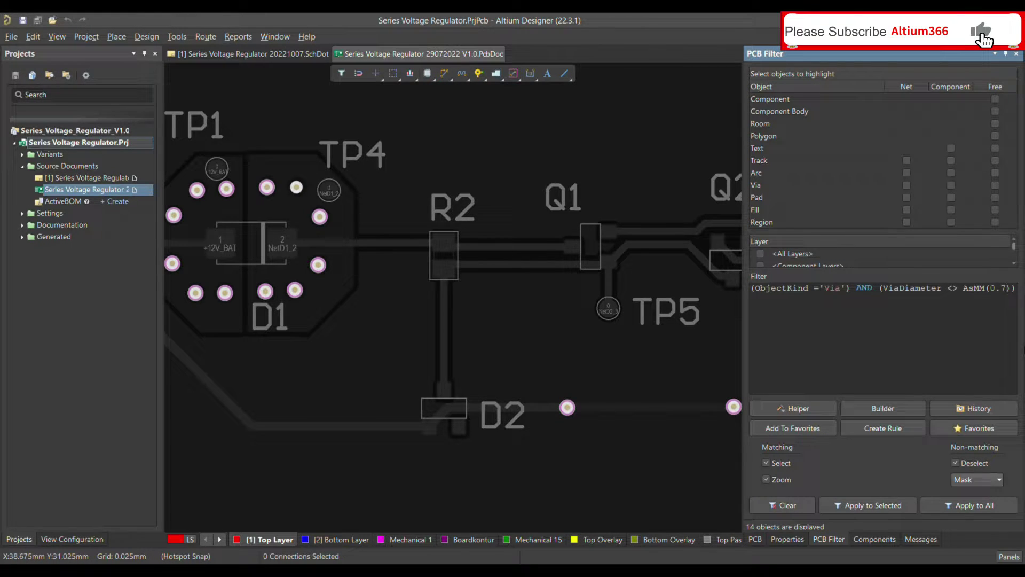
pyautogui.press('BackSpace')
pyautogui.write('8')
# - Add or (HoleDiameter <> AsMM(0.4)) to the via query, clear the current mask, and apply the query to all objects
pyautogui.write('or')
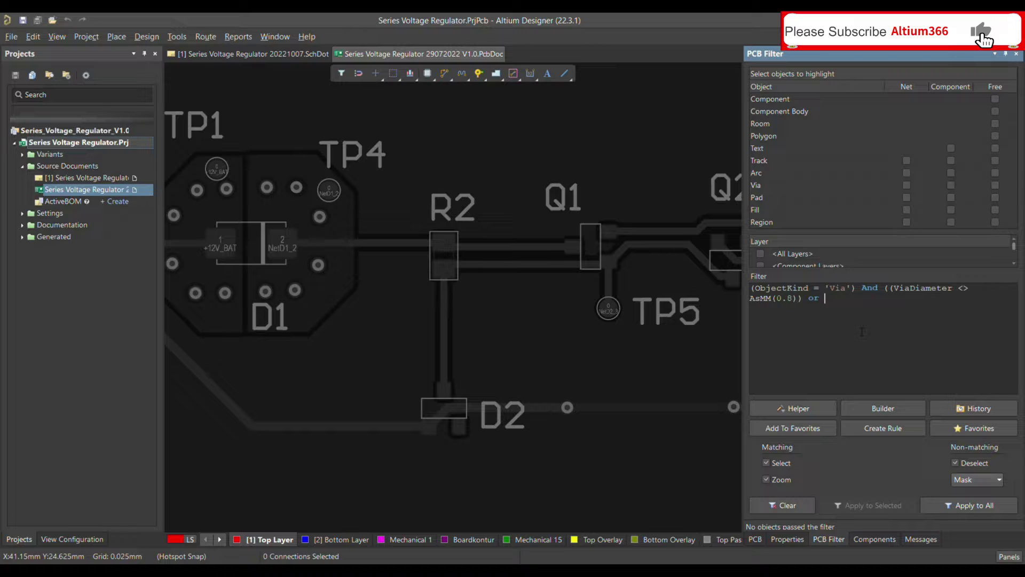
pyautogui.write('(HoleDiameter <> AsMM(0.')
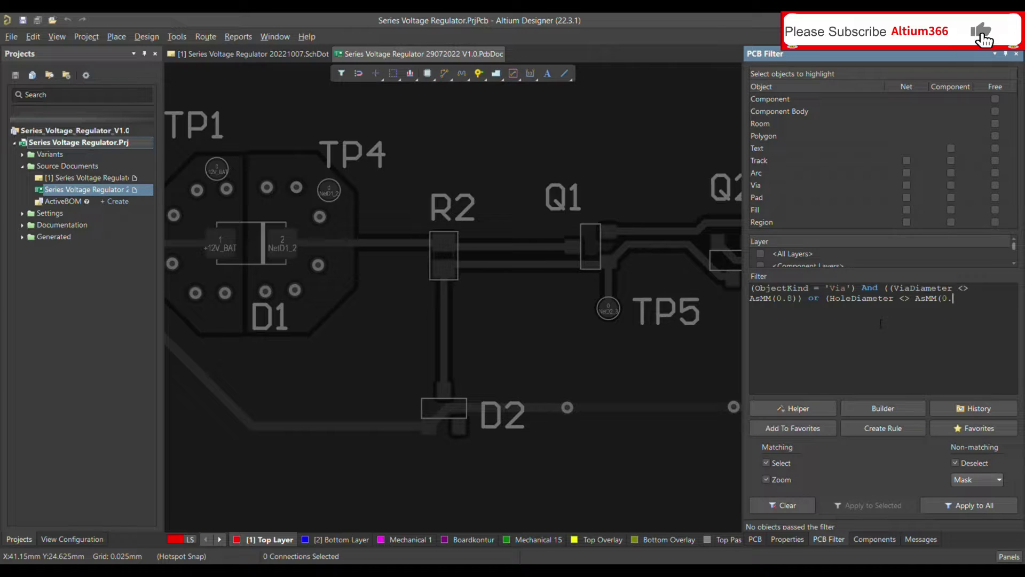
pyautogui.write('4))')
pyautogui.click(800, 504)
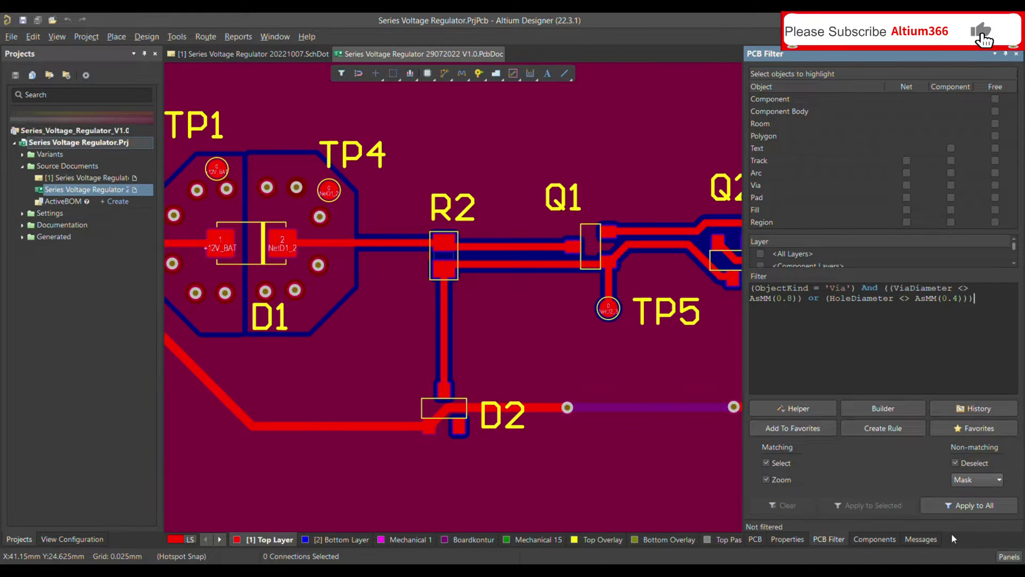
pyautogui.click(956, 507)
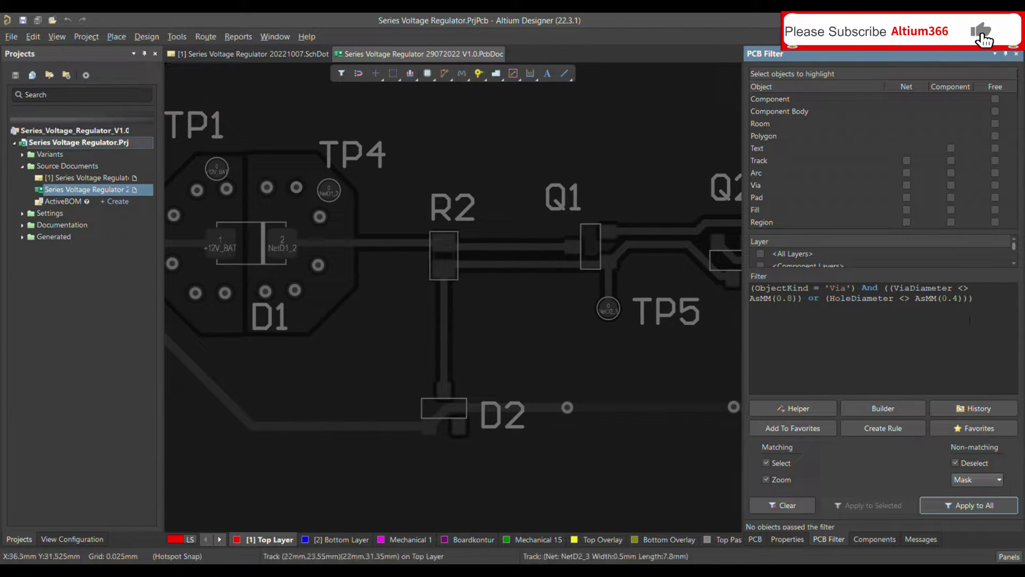
# - Change the HoleDiameter condition to AsMM(0.3) and reapply the filter to all objects
pyautogui.click(962, 306)
pyautogui.press('BackSpace')
pyautogui.write('3')
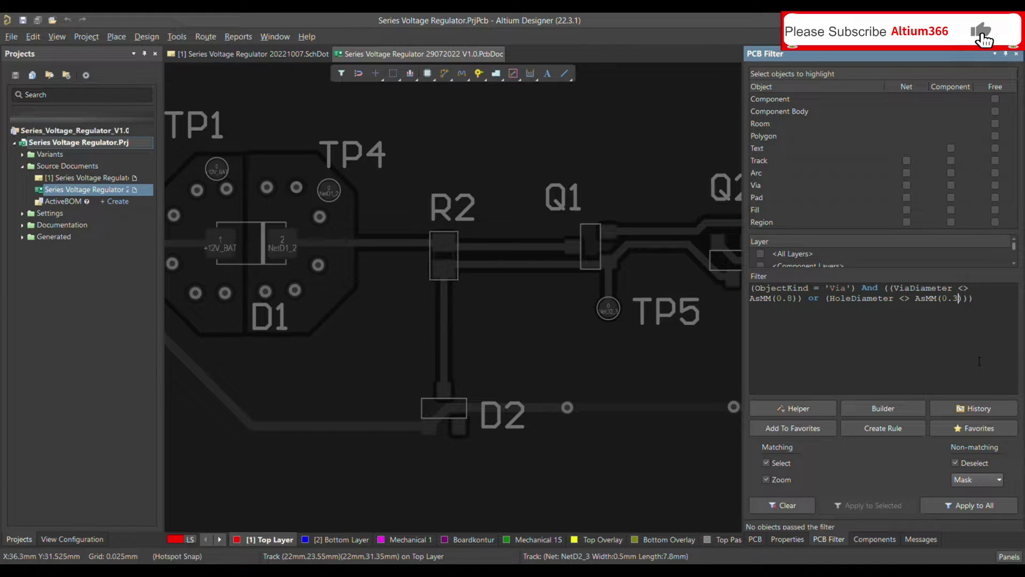
pyautogui.click(983, 506)
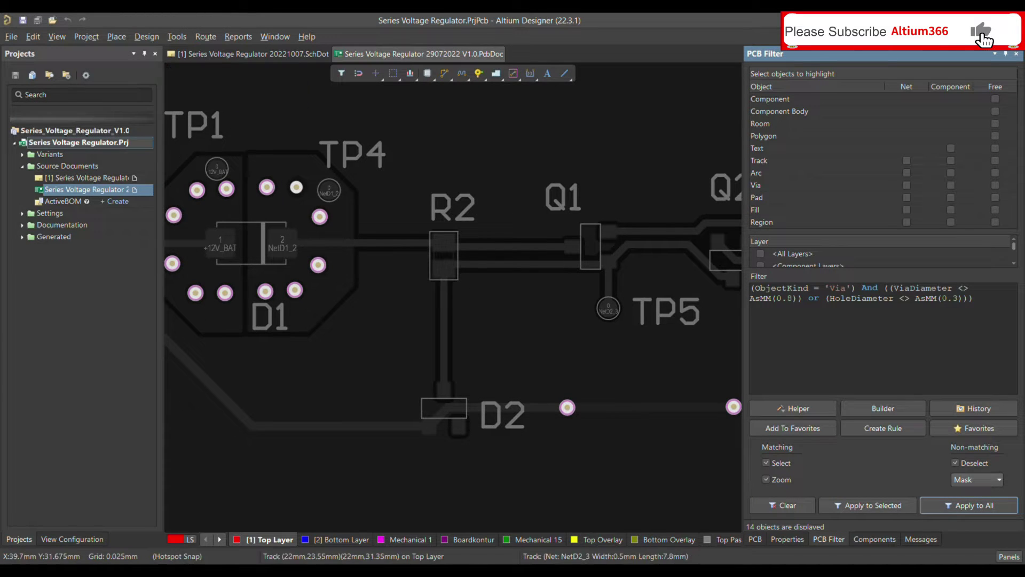
# - Inspect the diameter and hole size of the highlighted via beside D2, and return to the PCB Filter
pyautogui.doubleClick(576, 411)
pyautogui.scroll(-5, 769, 318)
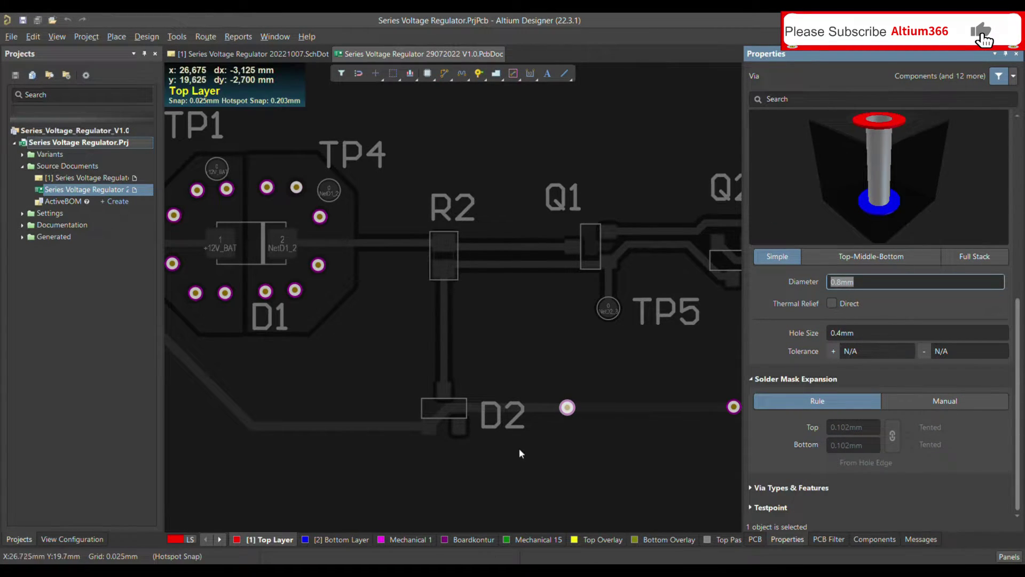
pyautogui.click(559, 436)
pyautogui.hotkey('ctrl', 'pagedown')
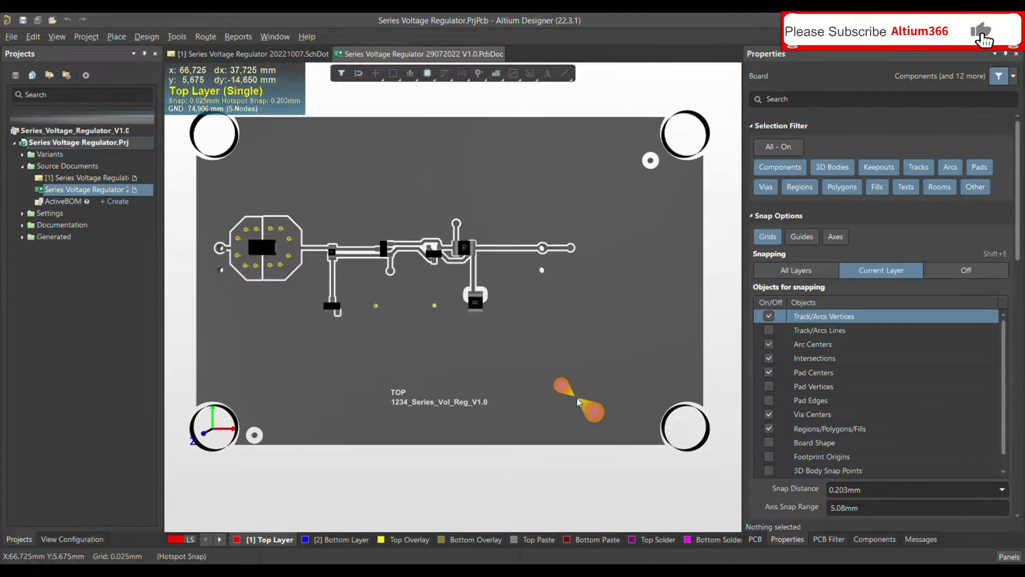
pyautogui.hotkey('ctrl', 'pageup')
pyautogui.press('F12')
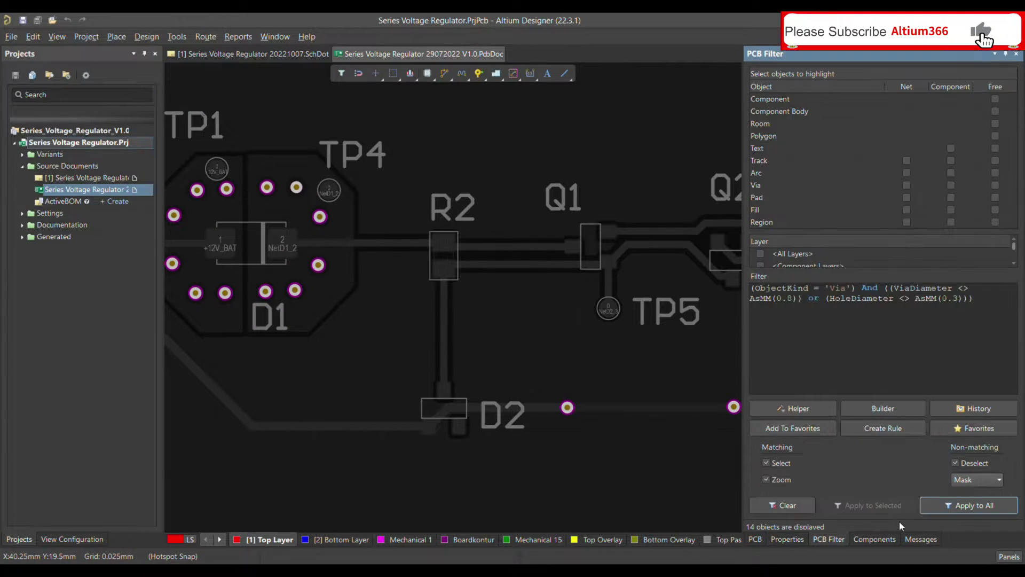
# - Clear the filter, examine the vias beside D2 and around D1 in 3D, and return to the 2D view
pyautogui.hotkey('shift', 'c')
pyautogui.press('3')
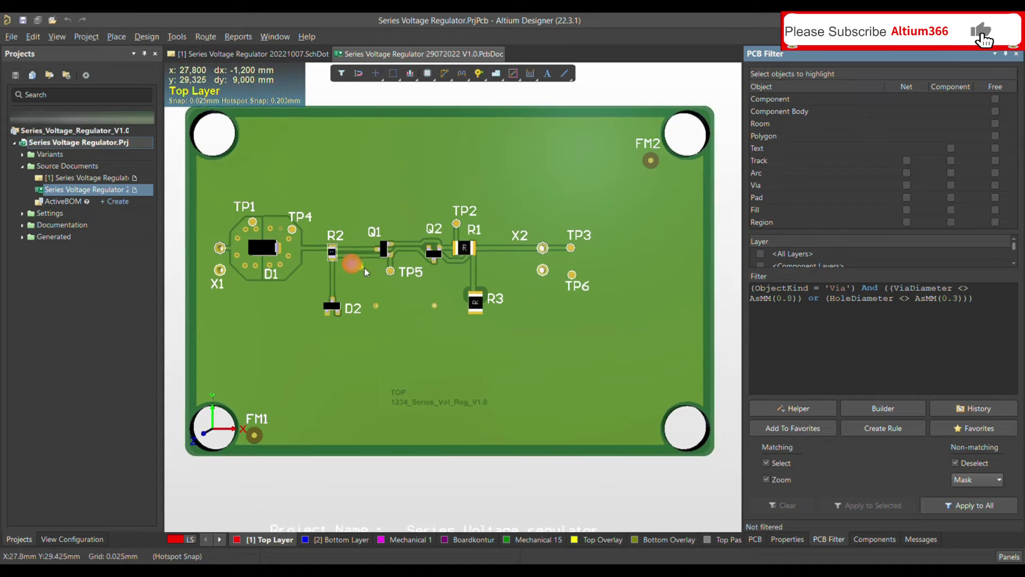
pyautogui.keyDown('ctrl'); pyautogui.scroll(6, 364, 268); pyautogui.keyUp('ctrl')
pyautogui.keyDown('ctrl'); pyautogui.scroll(5, 376, 308); pyautogui.keyUp('ctrl')
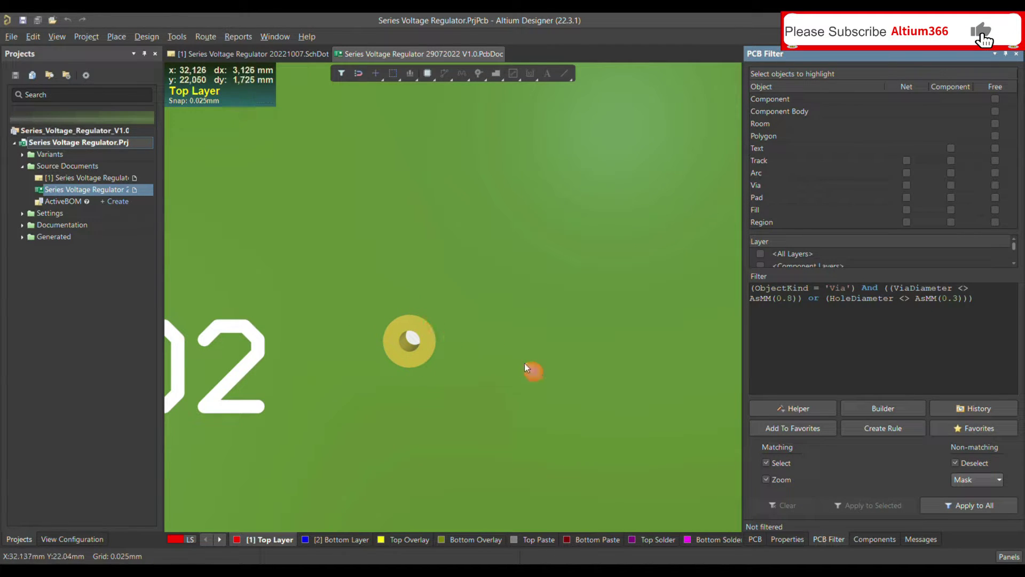
pyautogui.keyDown('ctrl'); pyautogui.scroll(-5, 524, 363); pyautogui.keyUp('ctrl')
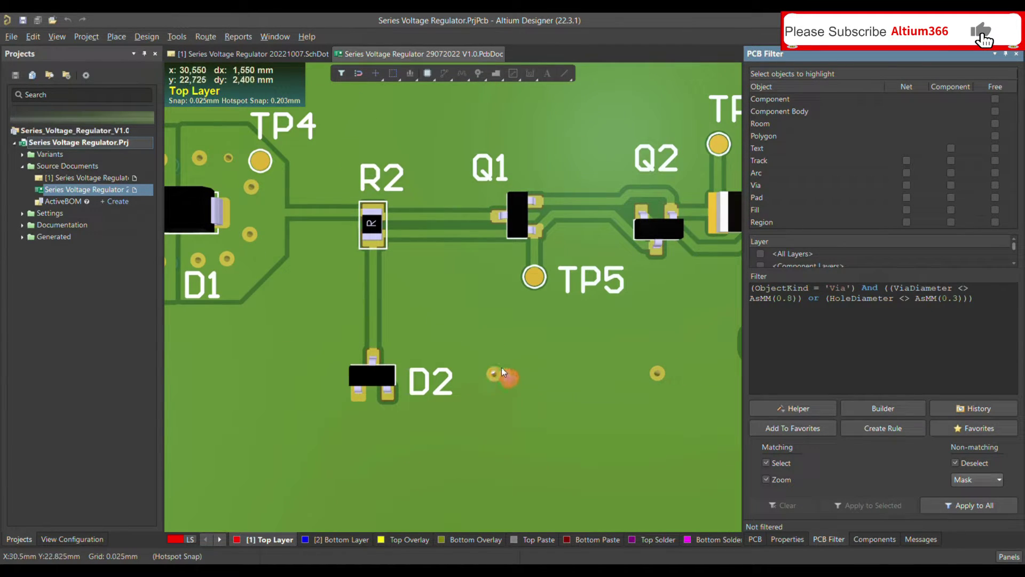
pyautogui.keyDown('ctrl'); pyautogui.scroll(-2, 503, 371); pyautogui.keyUp('ctrl')
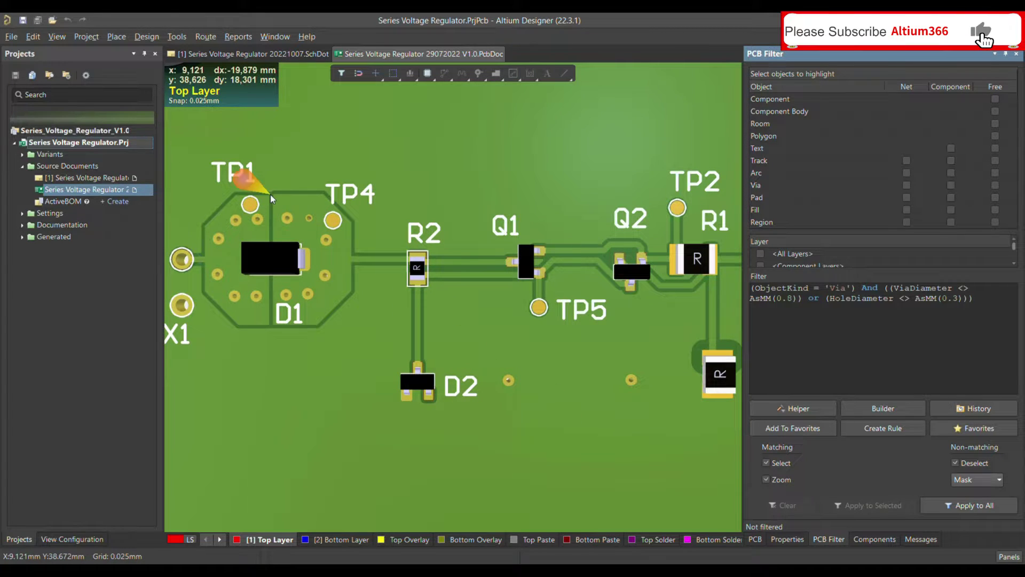
pyautogui.keyDown('ctrl'); pyautogui.scroll(3, 270, 194); pyautogui.keyUp('ctrl')
pyautogui.keyDown('ctrl'); pyautogui.scroll(-3, 329, 223); pyautogui.keyUp('ctrl')
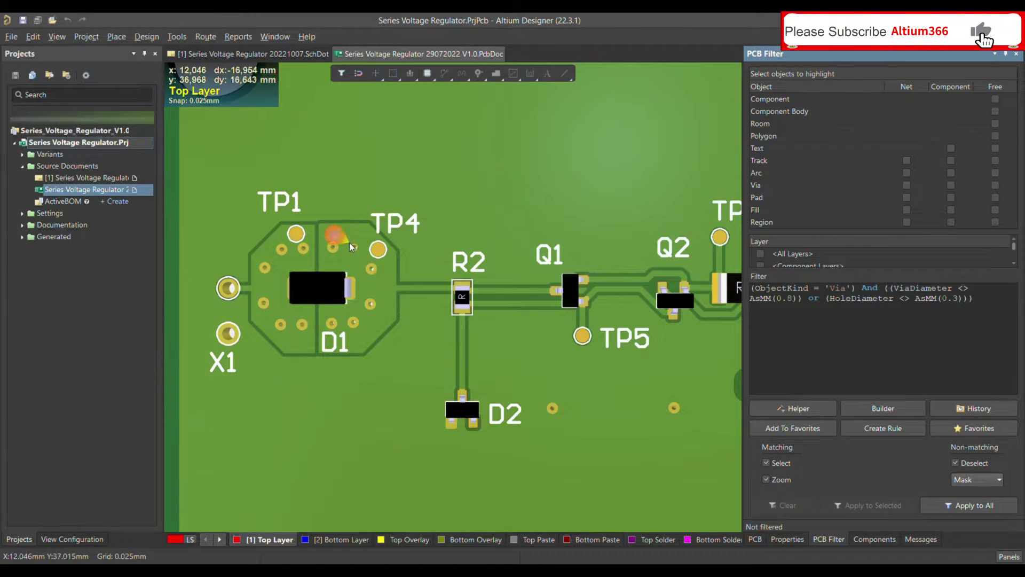
pyautogui.keyDown('ctrl'); pyautogui.scroll(5, 350, 246); pyautogui.keyUp('ctrl')
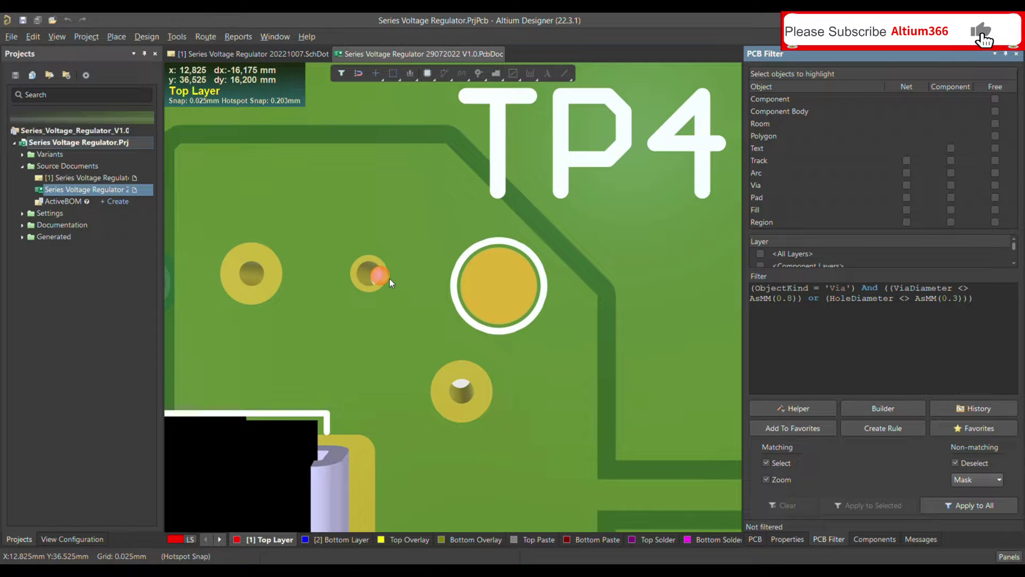
pyautogui.press('2')
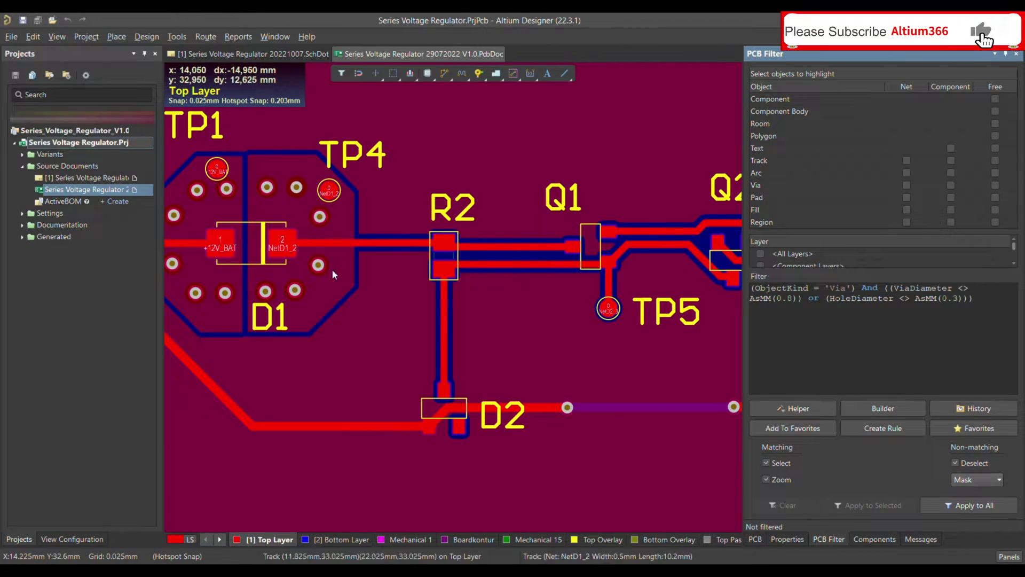
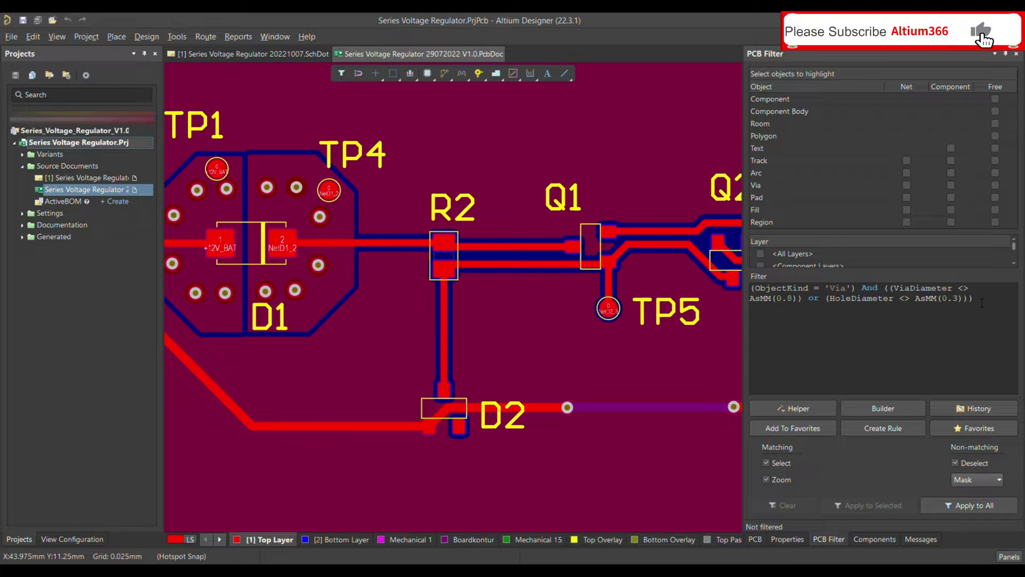
# - Add or (SolderMaskTentingTop ='True') to the via query and apply it to all objects
pyautogui.click(982, 303)
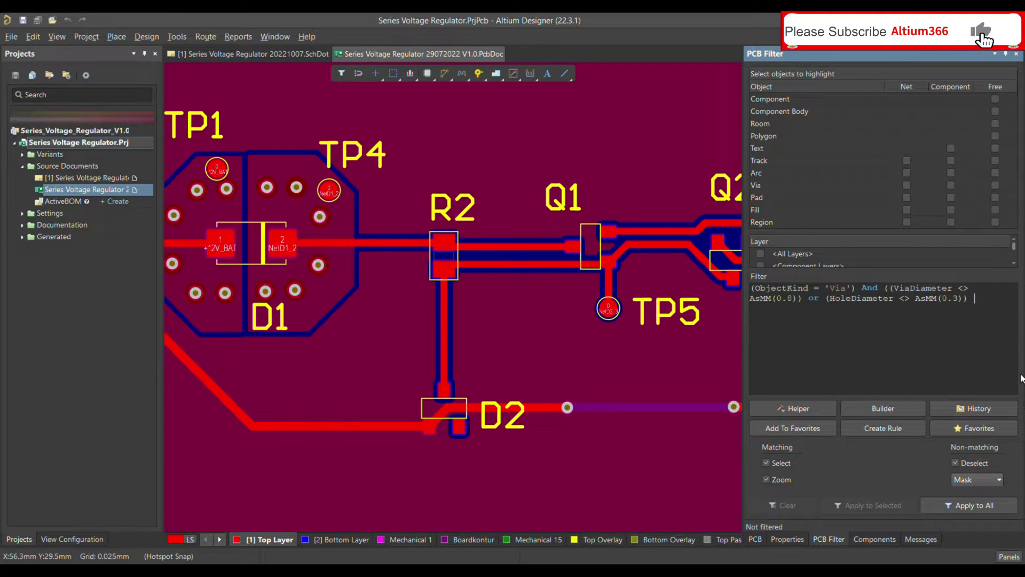
pyautogui.write('or (SolderMaskTentingTop')
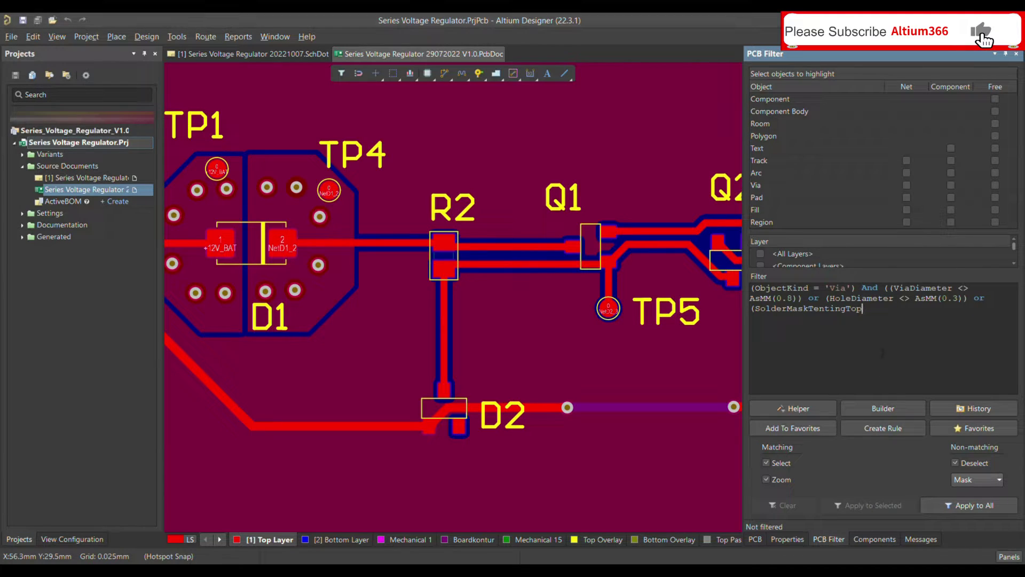
pyautogui.write(" ='True")
pyautogui.write('))')
pyautogui.click(984, 504)
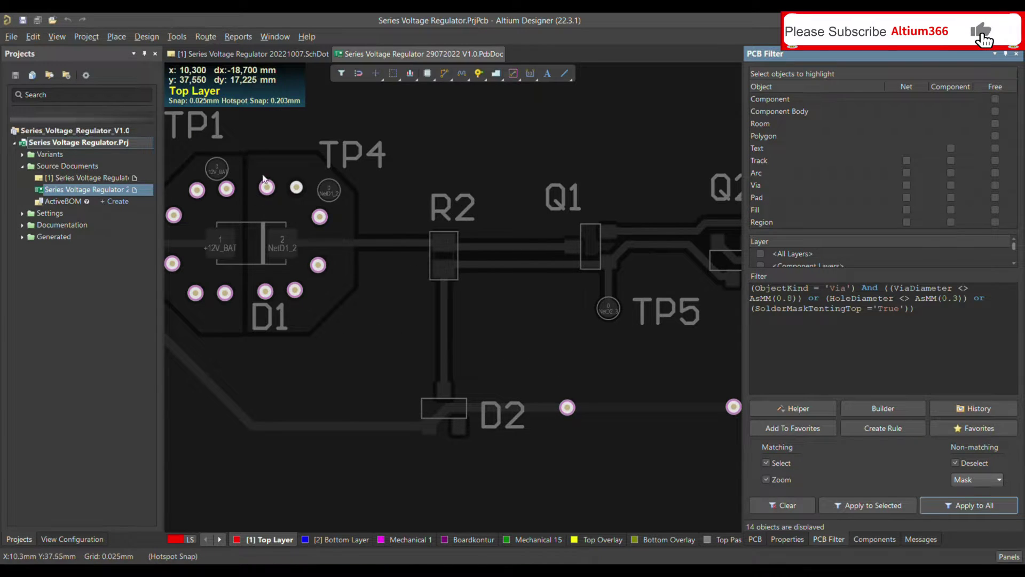
# - Set the HoleDiameter condition to AsMM(0.4) and reapply the query to all objects
pyautogui.click(960, 301)
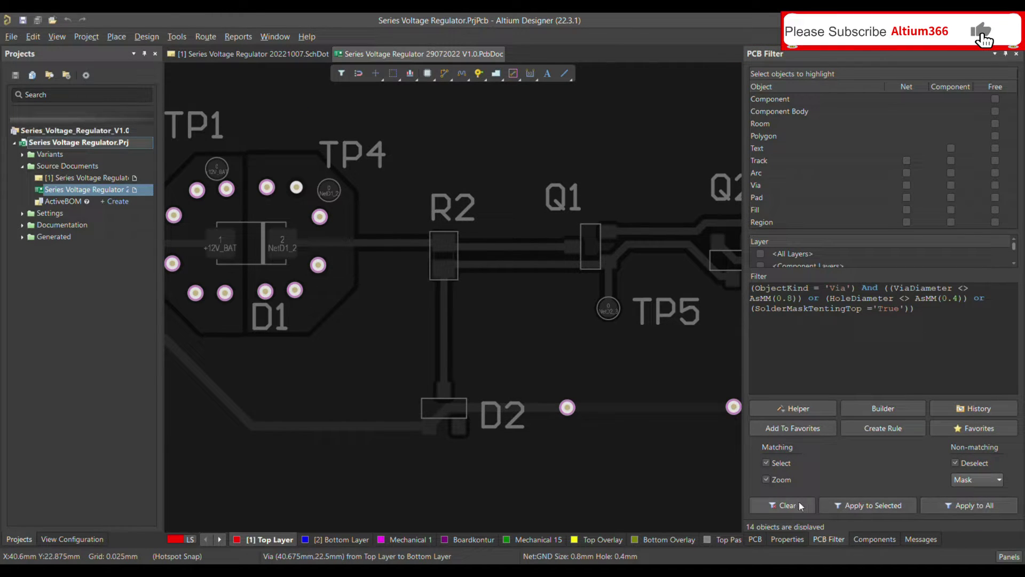
pyautogui.click(1001, 509)
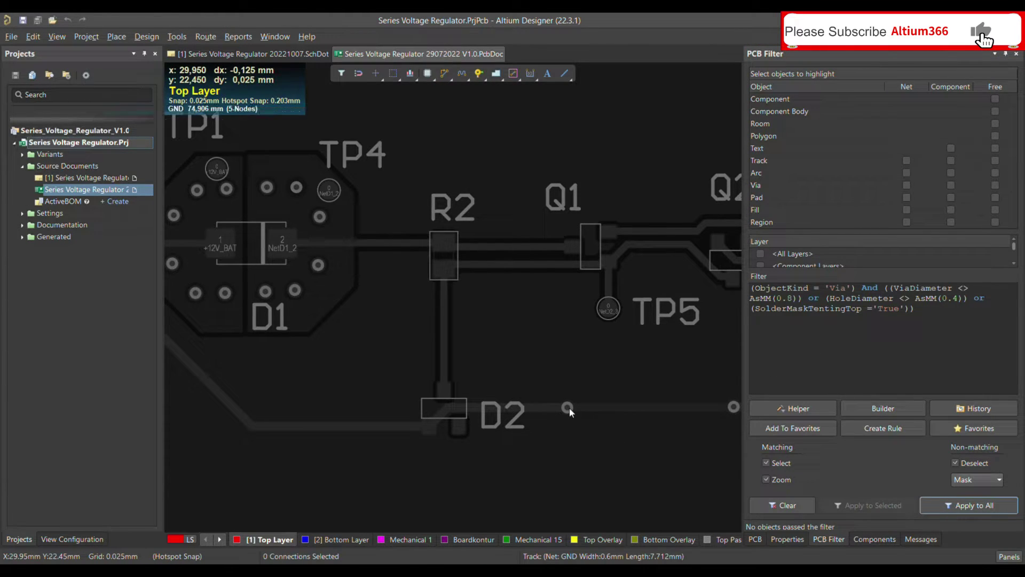
# - Clear the filter and inspect the diameter, hole size and solder mask expansion of the lower via between D1 and R2
pyautogui.click(784, 501)
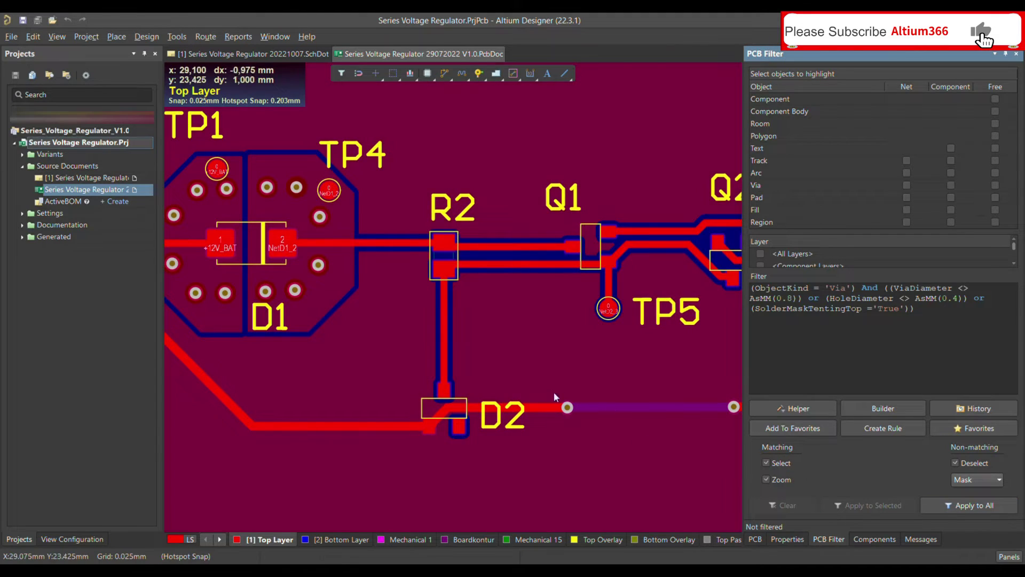
pyautogui.doubleClick(318, 264)
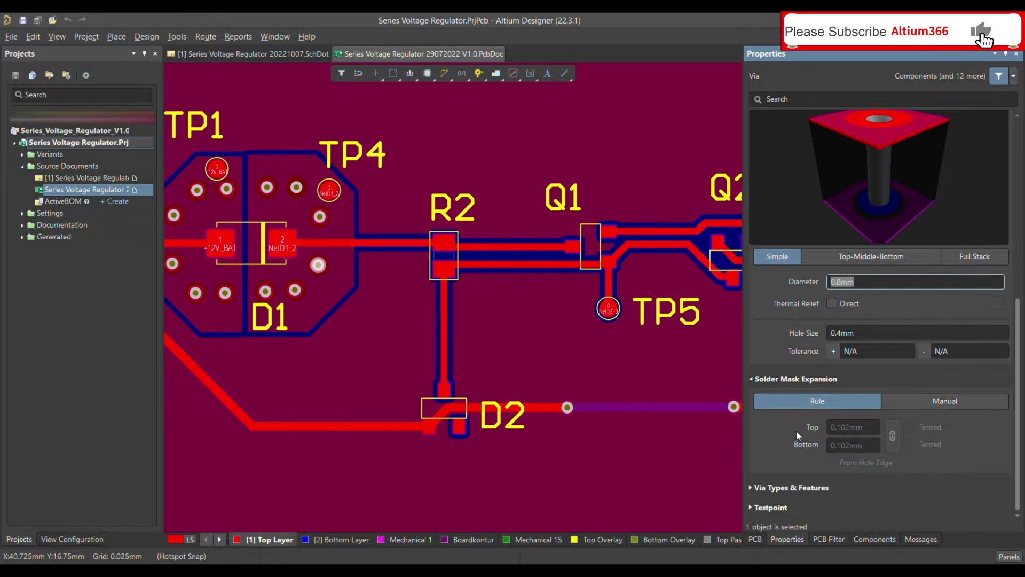
pyautogui.click(829, 540)
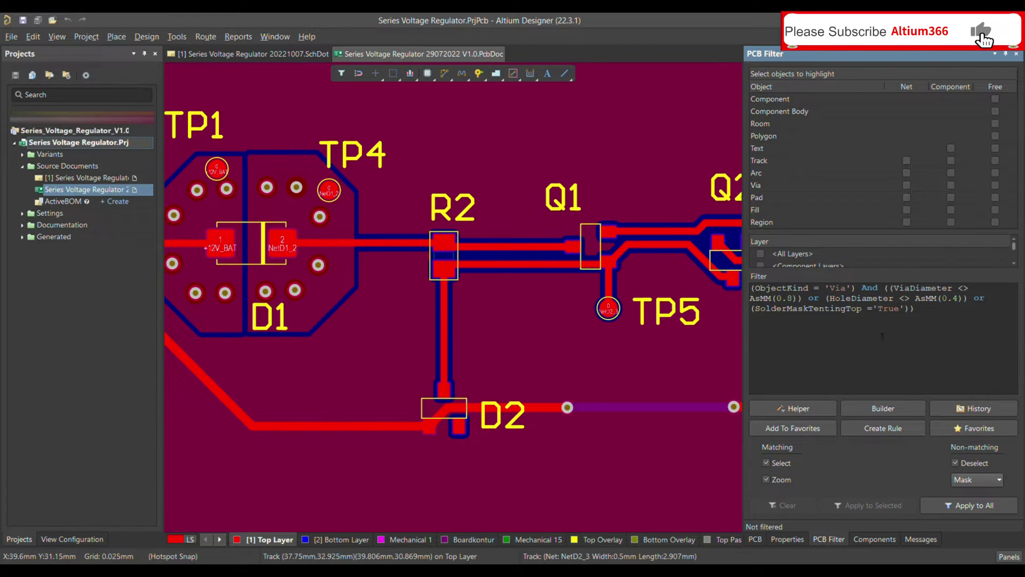
pyautogui.click(318, 266)
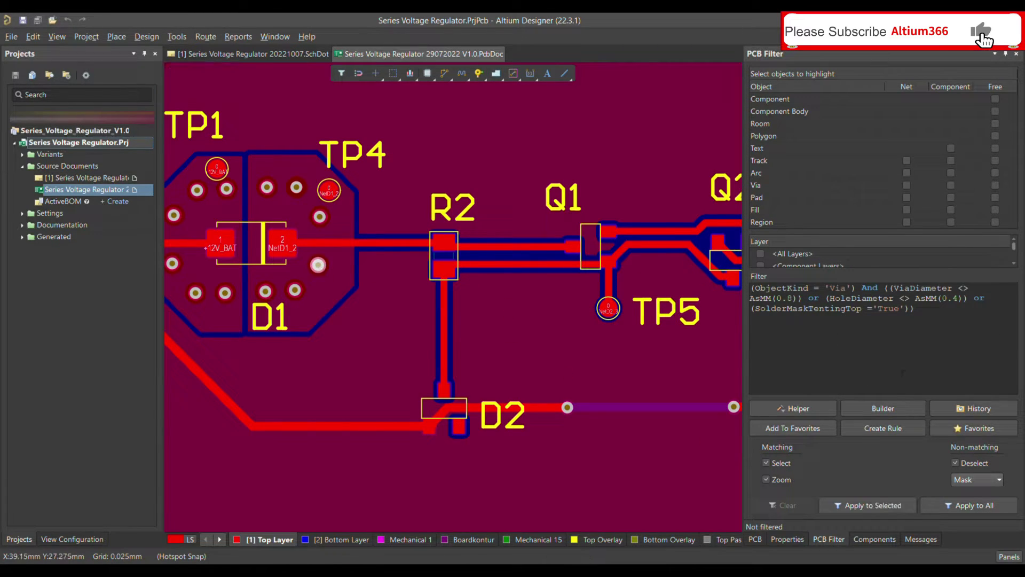
pyautogui.doubleClick(318, 266)
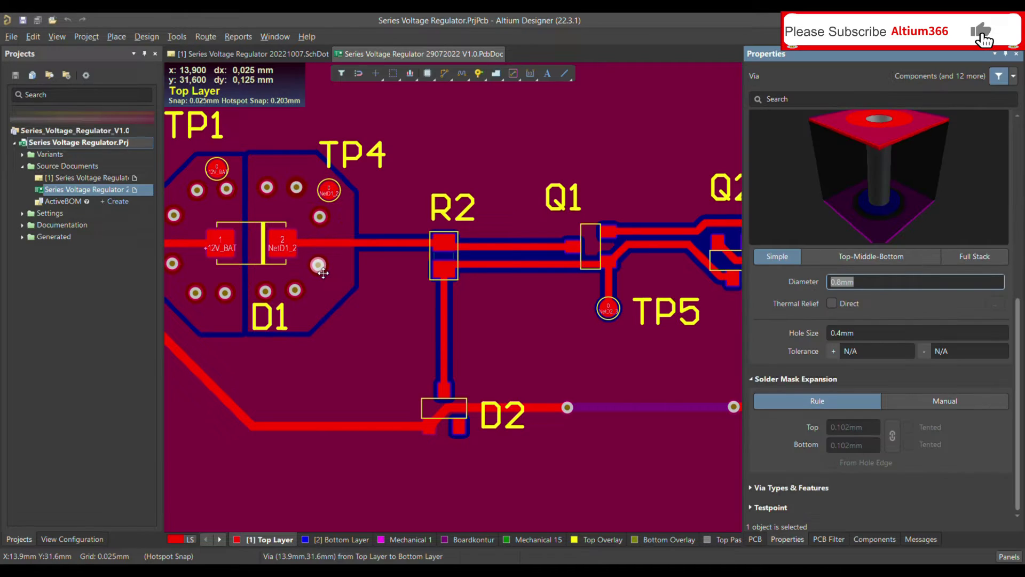
pyautogui.scroll(-4, 841, 323)
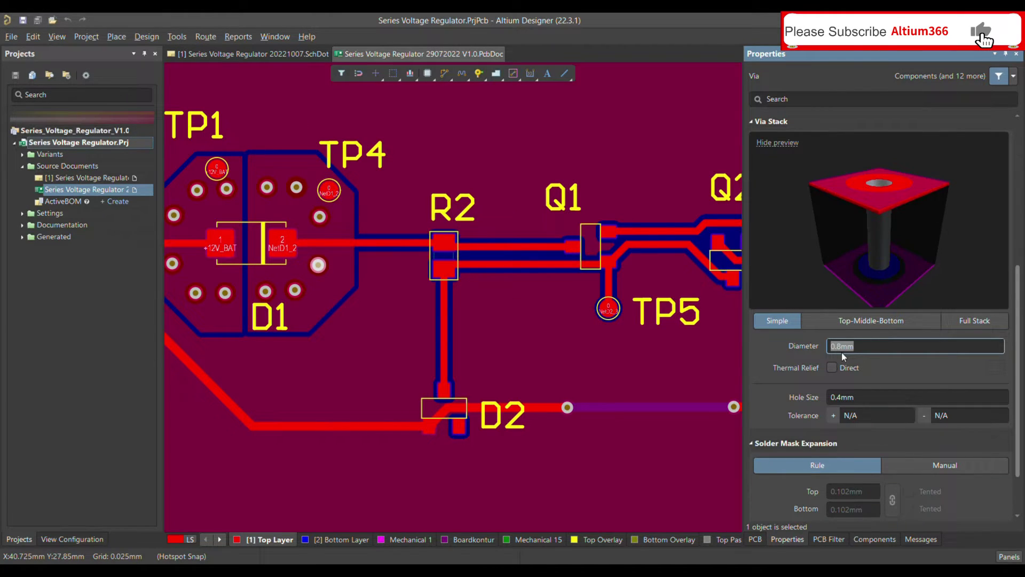
pyautogui.scroll(-1, 842, 351)
pyautogui.scroll(-1, 862, 368)
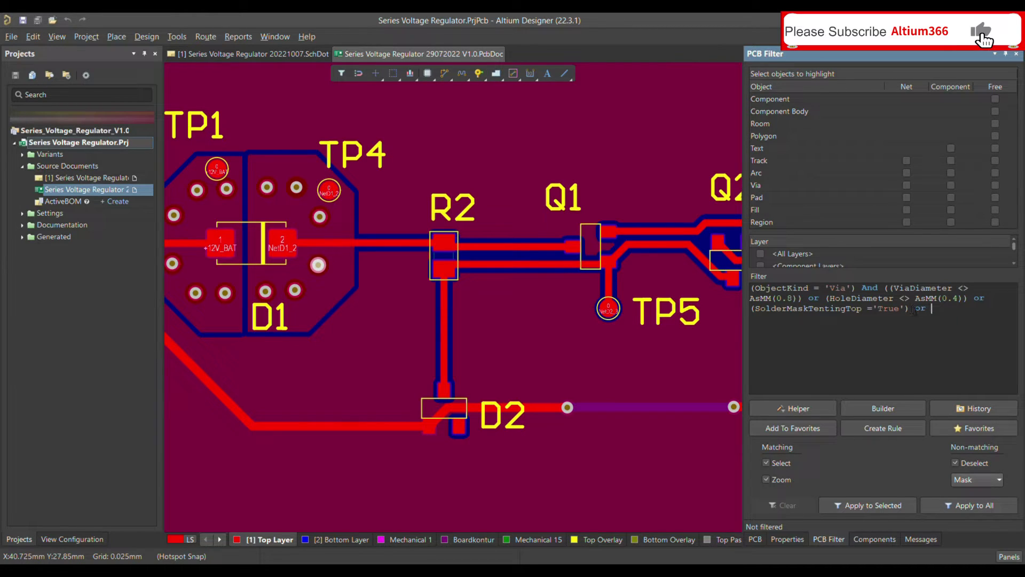
# - Add or (SolderMaskTentingBottom ='True') to the via query by duplicating the top tenting condition, and apply it to all objects
pyautogui.moveTo(910, 308); pyautogui.dragTo(750, 309)
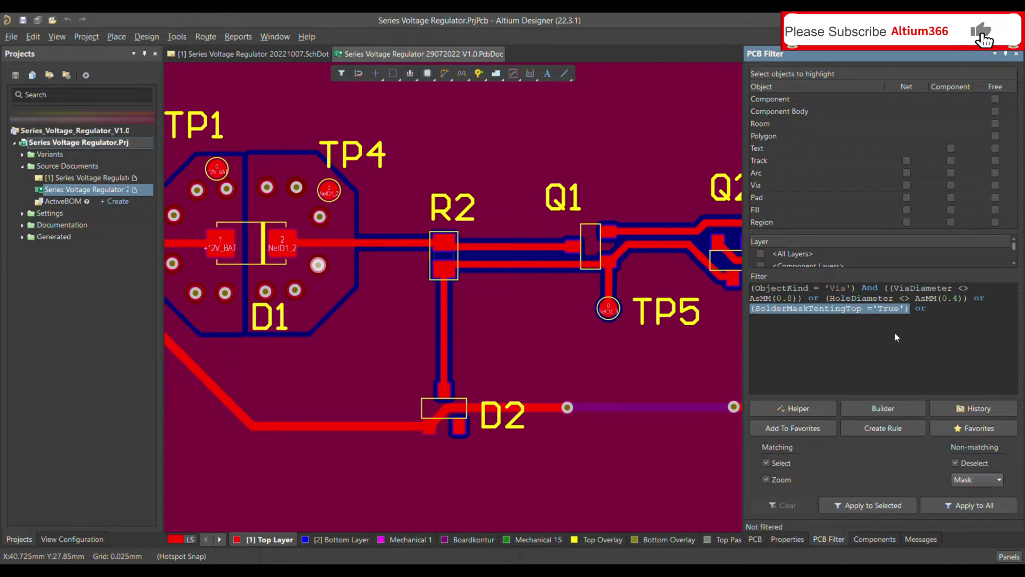
pyautogui.hotkey('ctrl', 'c')
pyautogui.click(938, 315)
pyautogui.hotkey('ctrl', 'v')
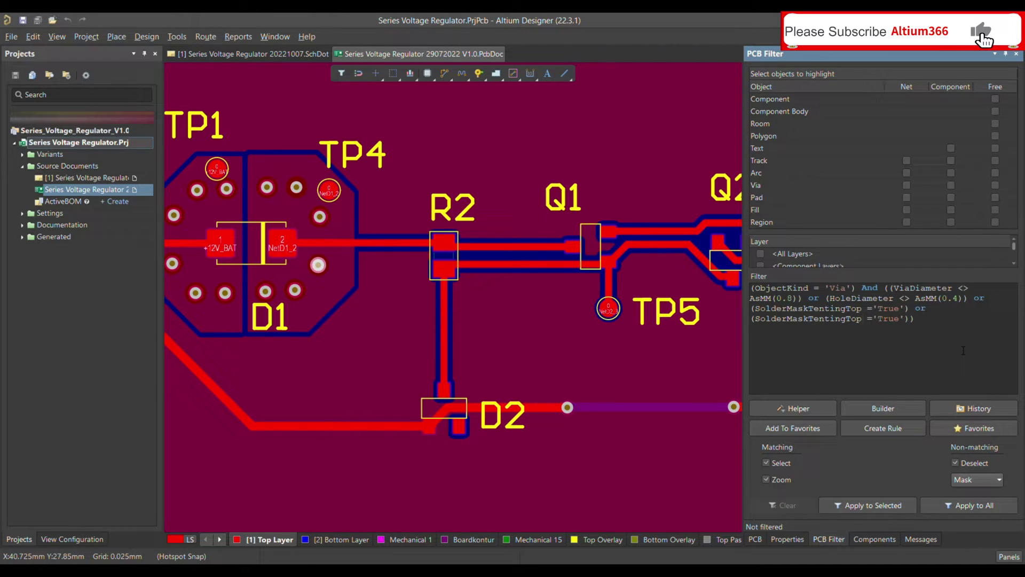
pyautogui.press('BackSpace')
pyautogui.press('BackSpace')
pyautogui.press('BackSpace')
pyautogui.write('Bttom')
pyautogui.write('o')
pyautogui.click(973, 503)
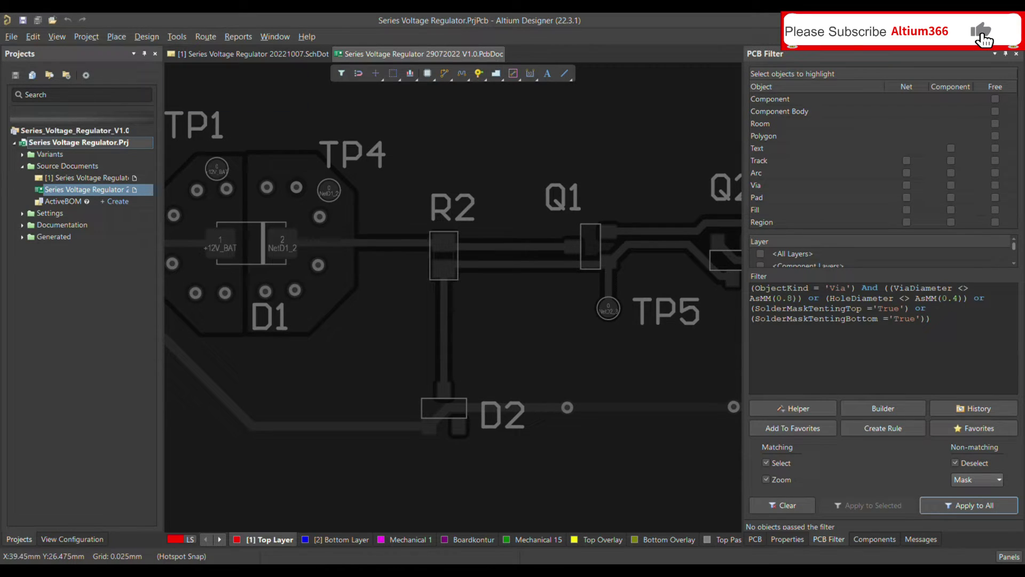
# - Extend the via query with or (SolderMaskOverride = 'True') and apply it to all objects
pyautogui.click(957, 329)
pyautogui.press('BackSpace')
pyautogui.write('or')
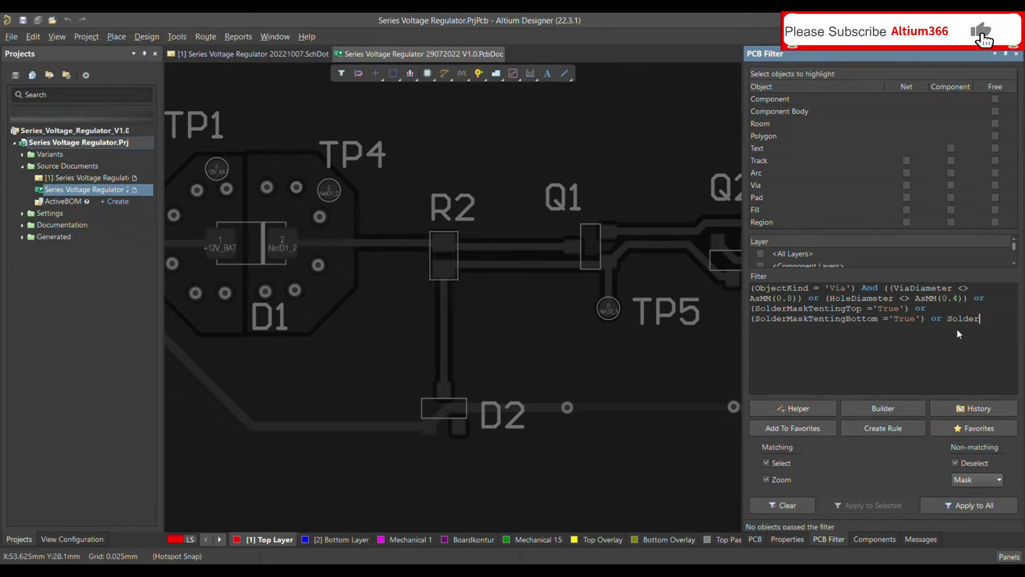
pyautogui.write(' SolderMaskOverride =')
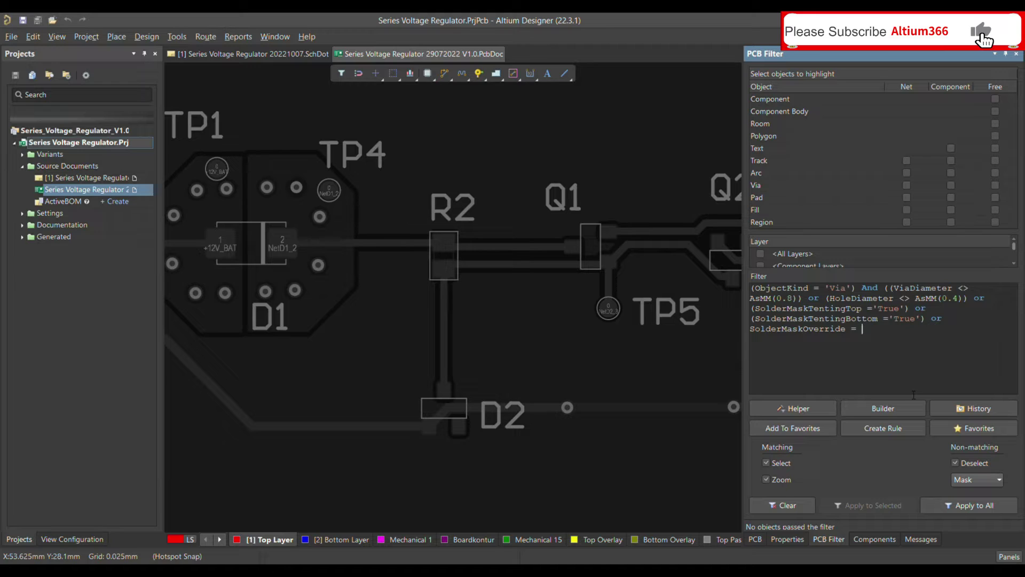
pyautogui.write(" 'True'))")
pyautogui.press('Return')
pyautogui.press('Return')
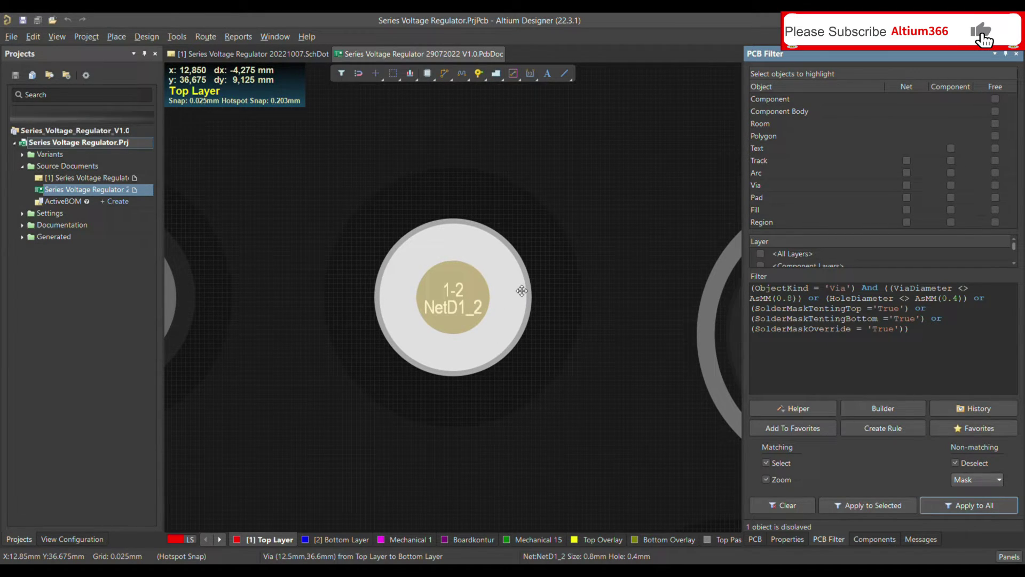
# - Examine the highlighted via beside TP4 together with its neighbouring vias, and clear the filter
pyautogui.click(572, 344)
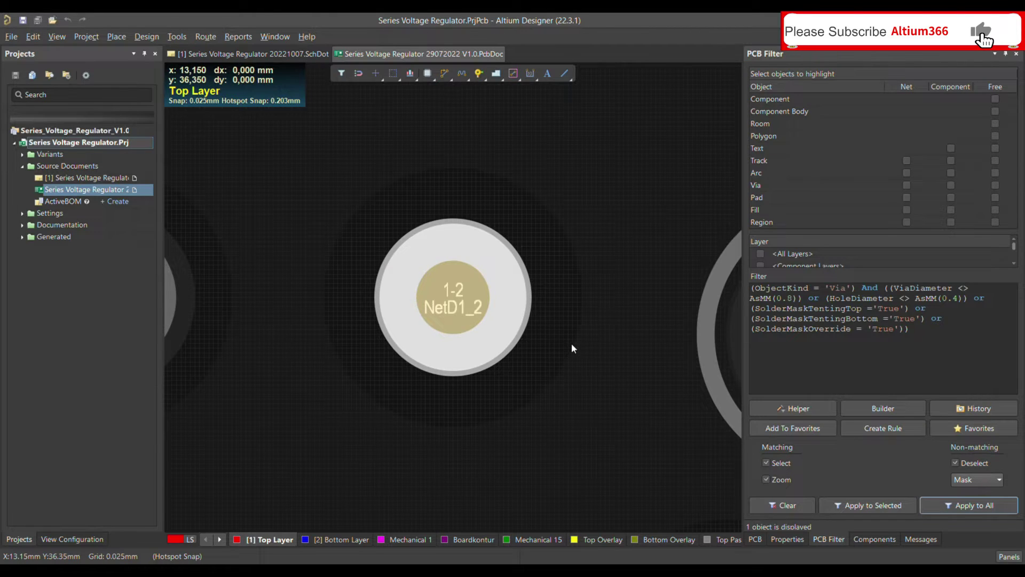
pyautogui.hotkey('ctrl', 'pagedown')
pyautogui.keyDown('ctrl'); pyautogui.scroll(8, 252, 175); pyautogui.keyUp('ctrl')
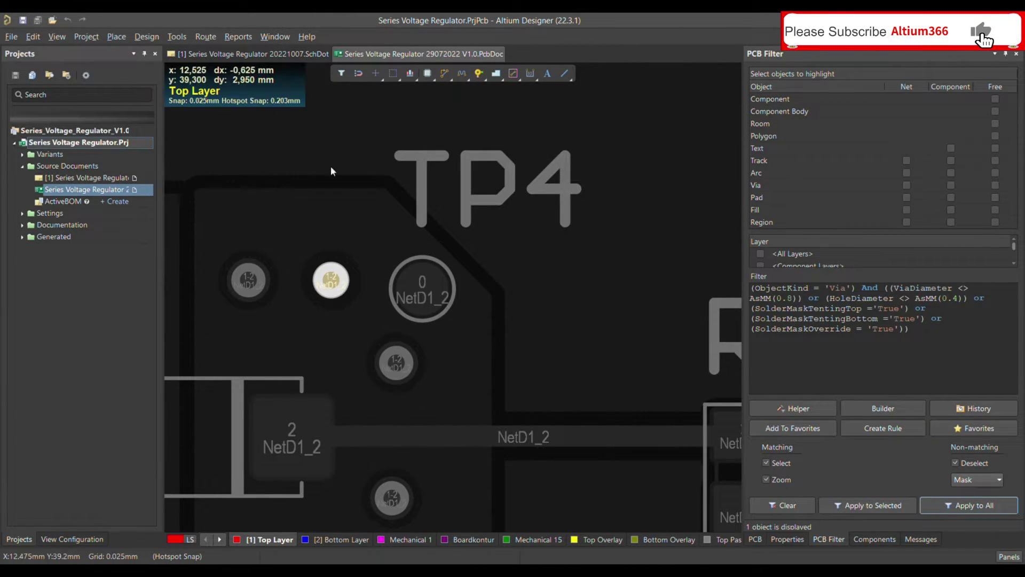
pyautogui.click(261, 290)
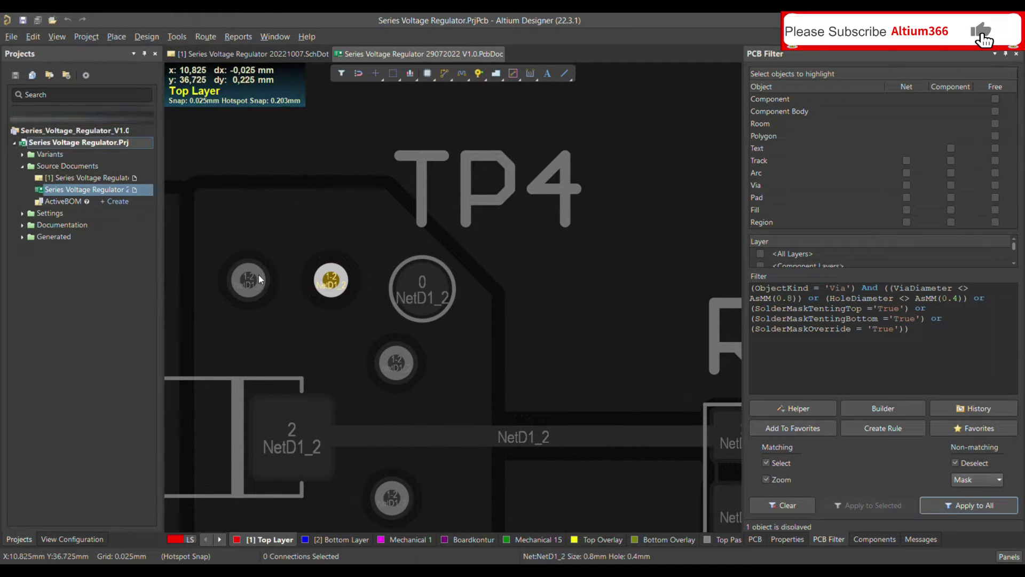
pyautogui.click(806, 504)
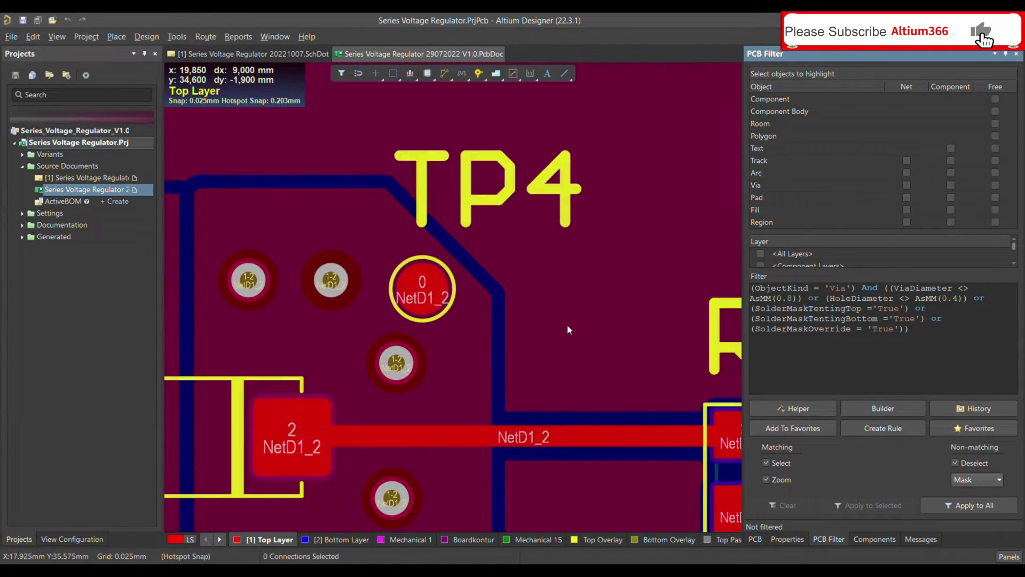
# - Compare the solder mask expansion of the two vias beside TP4 in their properties and in the 3D view
pyautogui.doubleClick(248, 278)
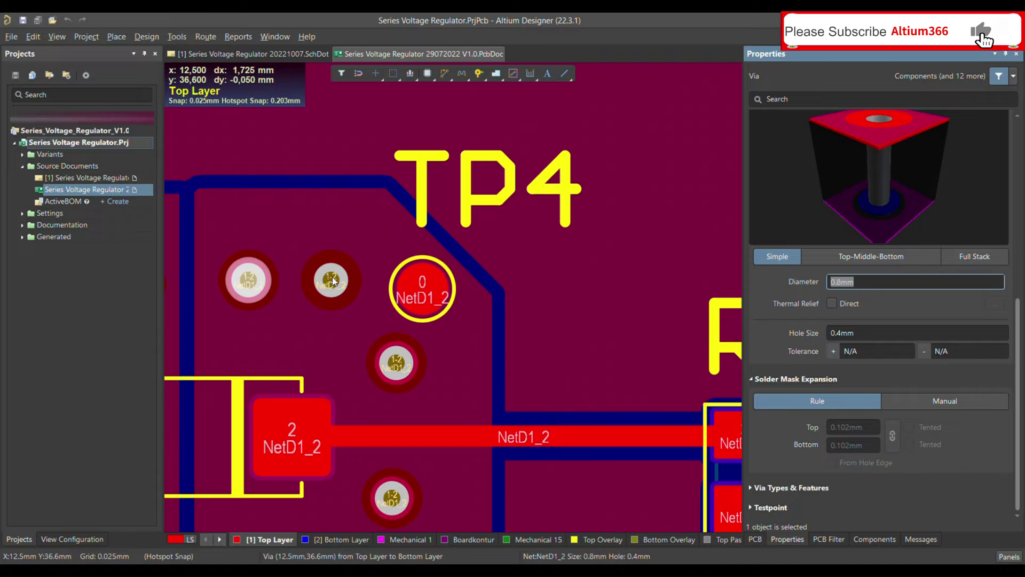
pyautogui.click(945, 401)
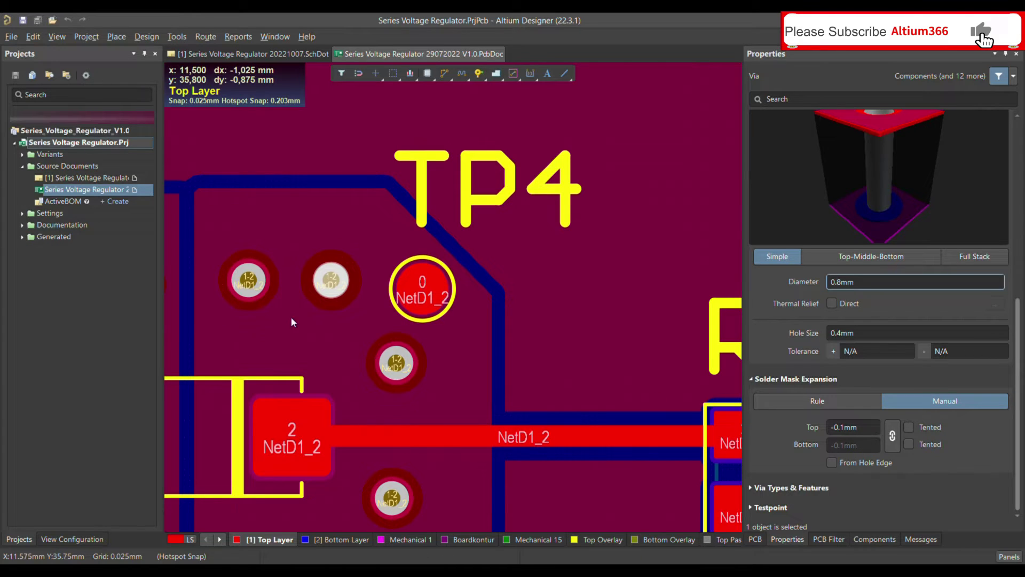
pyautogui.click(341, 339)
pyautogui.press('3')
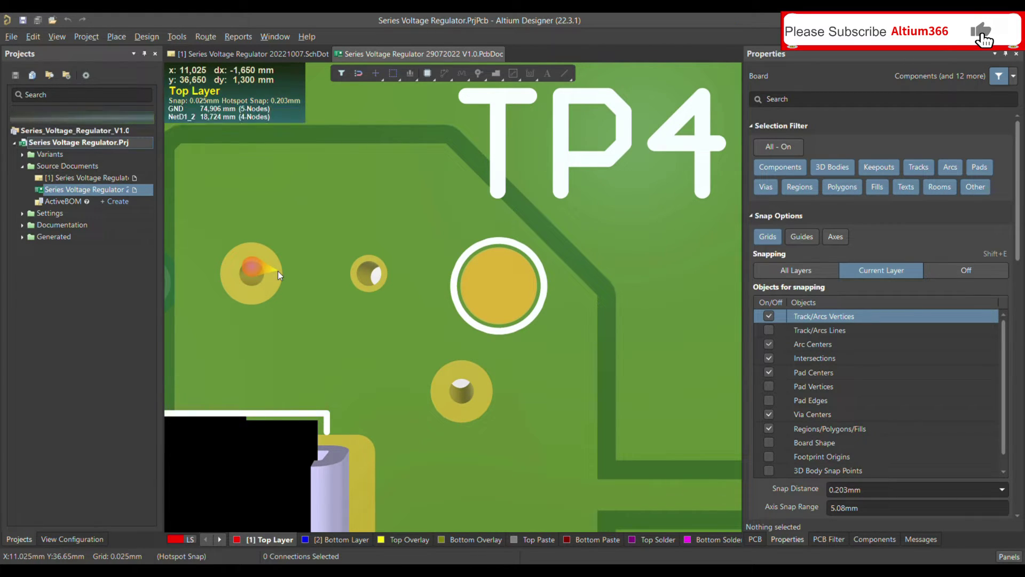
pyautogui.click(372, 271)
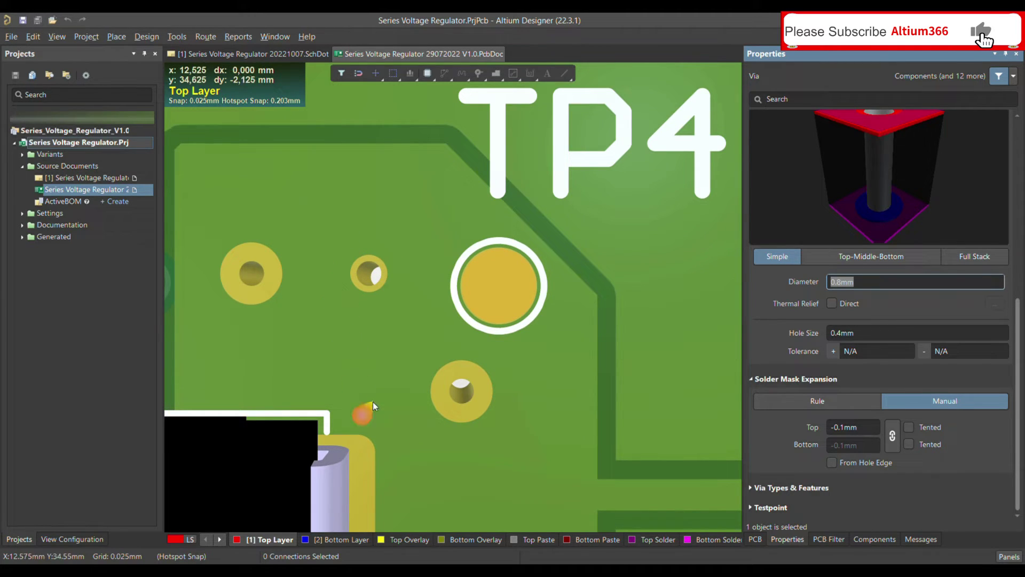
pyautogui.click(449, 430)
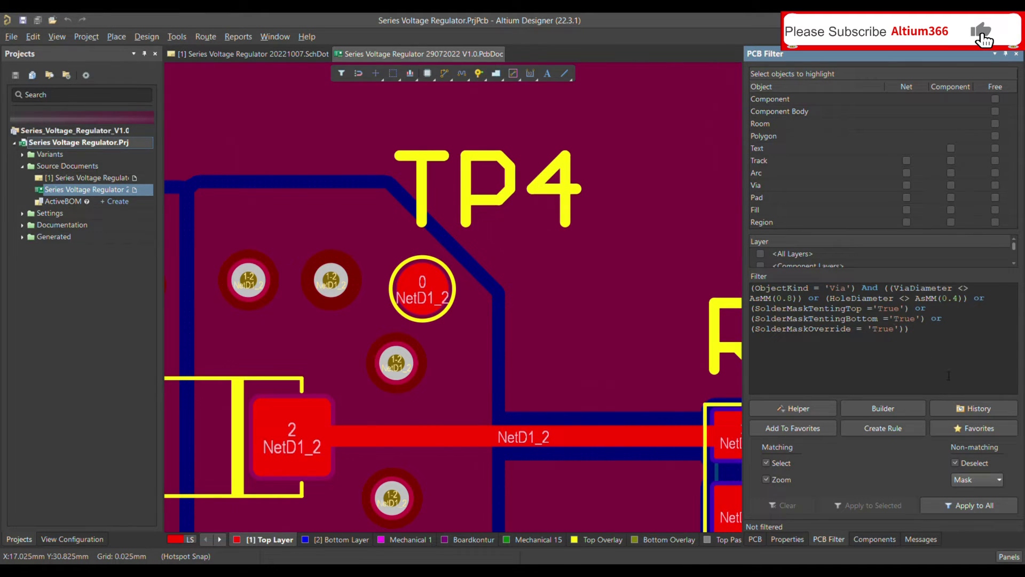
# - Set the SolderMaskOverride condition to 'False' and reapply the query to all objects
pyautogui.press('BackSpace')
pyautogui.press('BackSpace')
pyautogui.press('BackSpace')
pyautogui.press('BackSpace')
pyautogui.write('False')
pyautogui.click(973, 502)
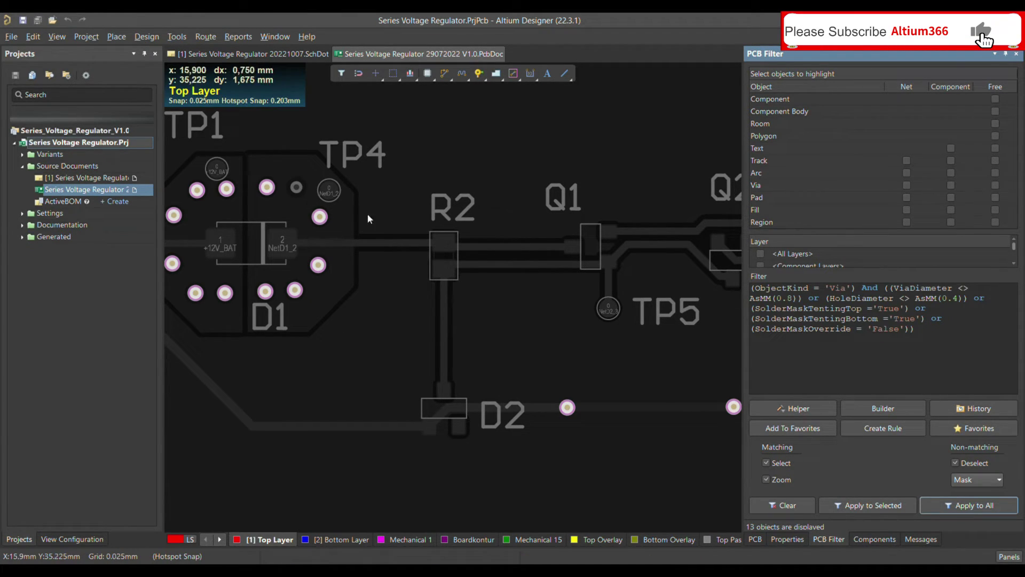
# - Add or (SolderMaskExpansion <> AsMM(-0.1)) to the via query, clear the current filter and apply the query to all objects
pyautogui.click(934, 332)
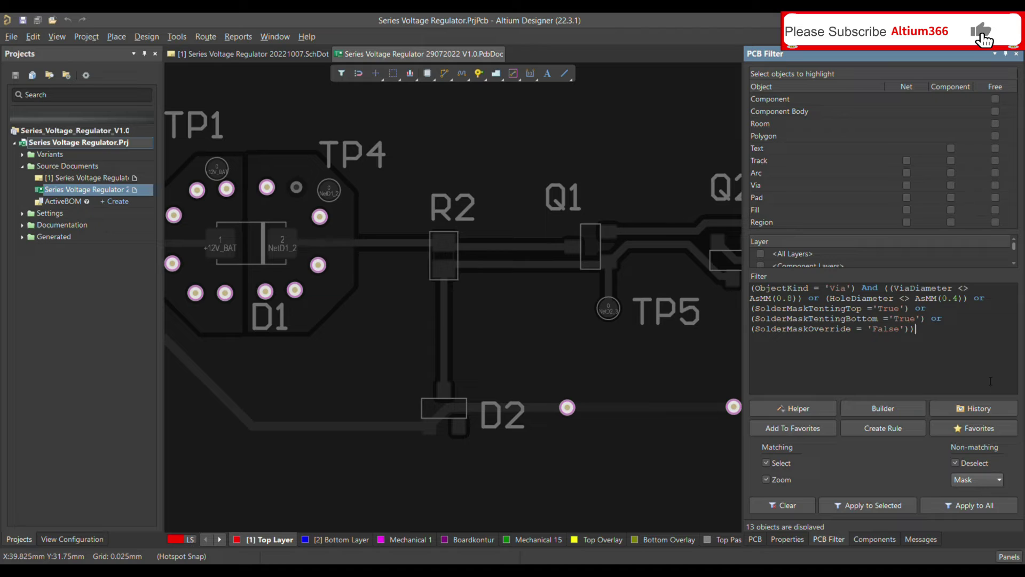
pyautogui.press('BackSpace')
pyautogui.write('or (Solder')
pyautogui.write('MaskExpansion <')
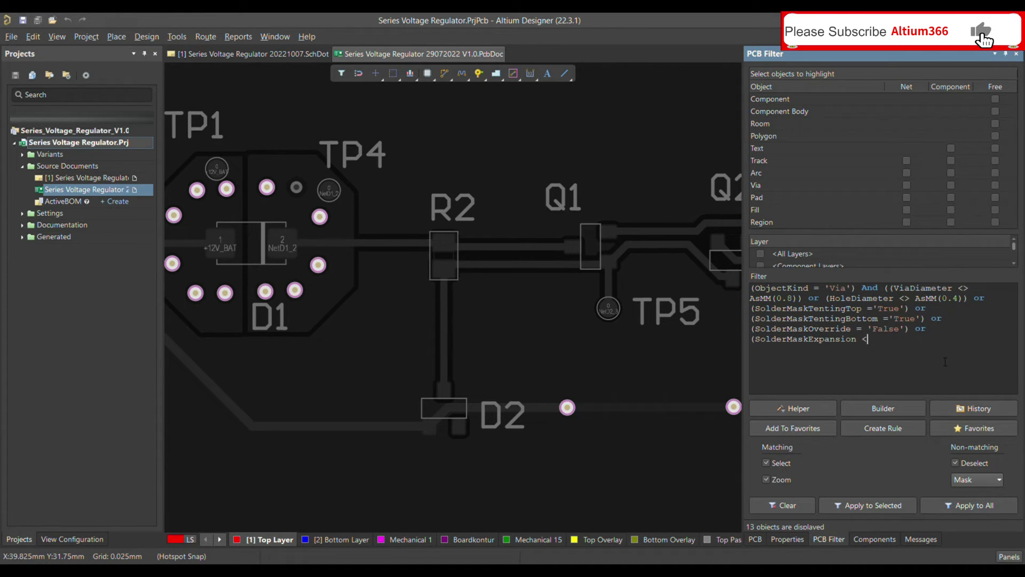
pyautogui.write('> AsMM(-0.15')
pyautogui.press('BackSpace')
pyautogui.click(253, 171)
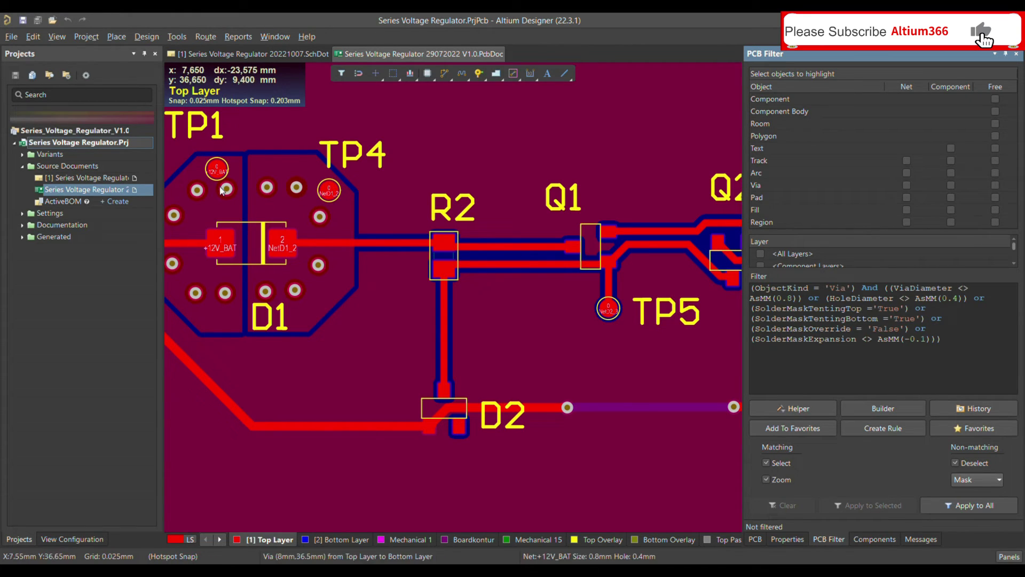
pyautogui.click(979, 505)
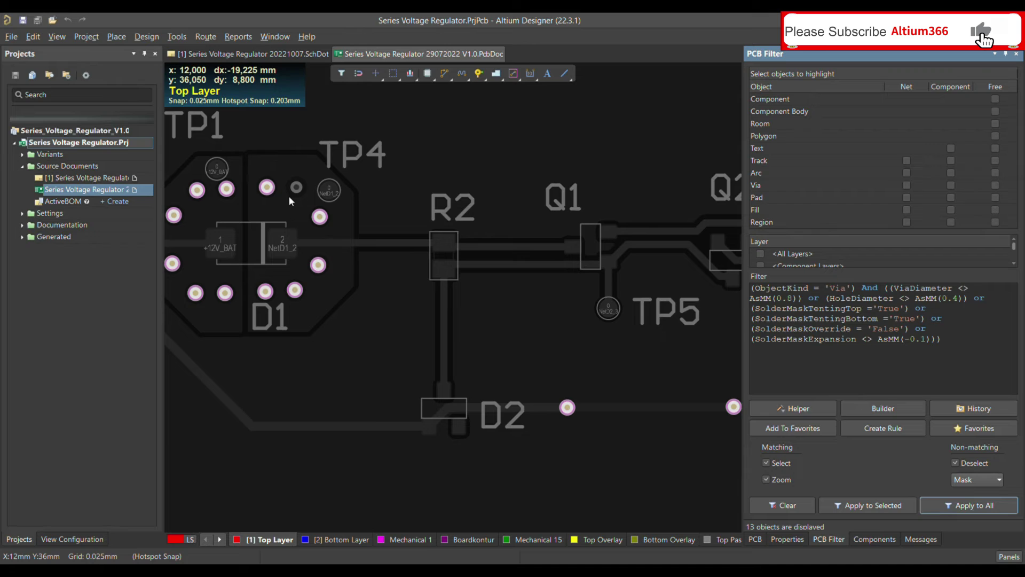
# - Try the SolderMaskExpansion condition with AsMM(-0.11) and apply the query to all objects
pyautogui.click(933, 348)
pyautogui.write('1')
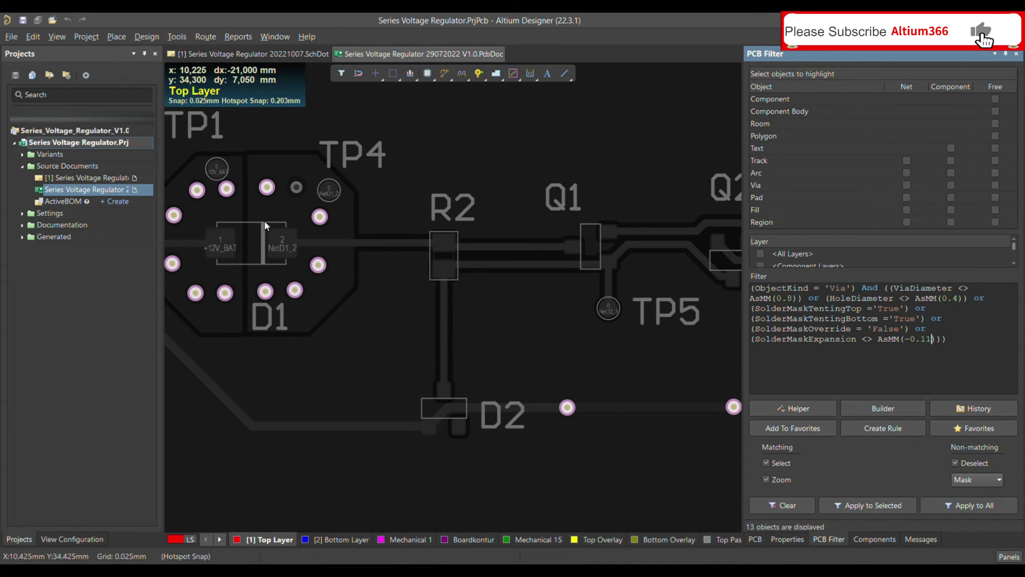
pyautogui.click(976, 506)
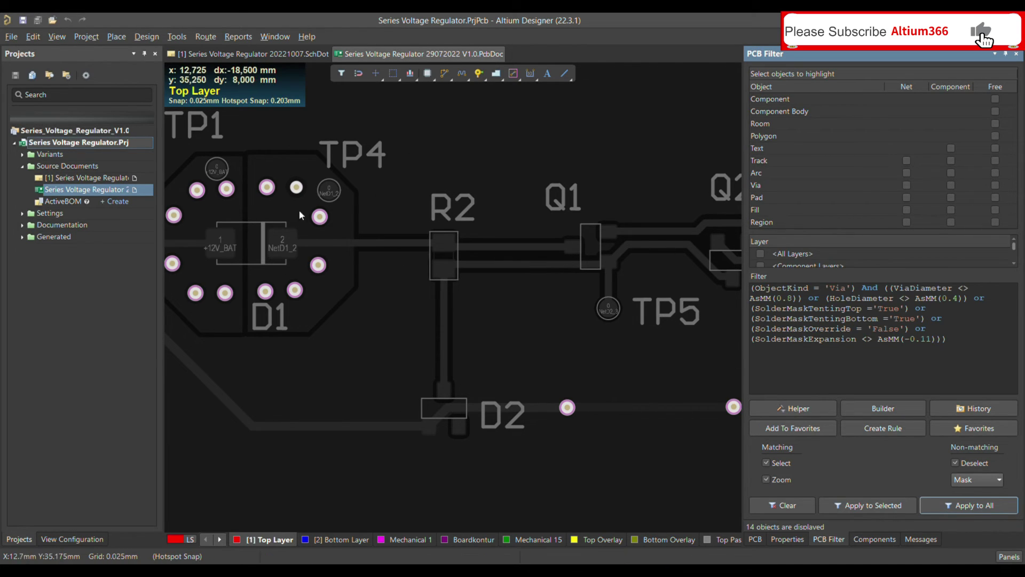
# - Set the SolderMaskExpansion condition to AsMM(-0.1) and reapply the query to all objects
pyautogui.click(935, 343)
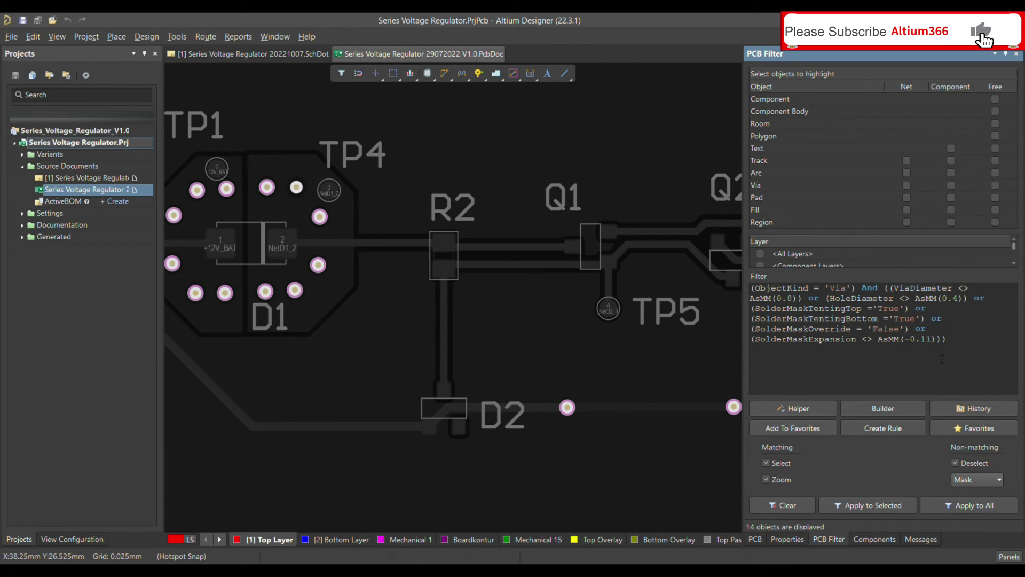
pyautogui.press('BackSpace')
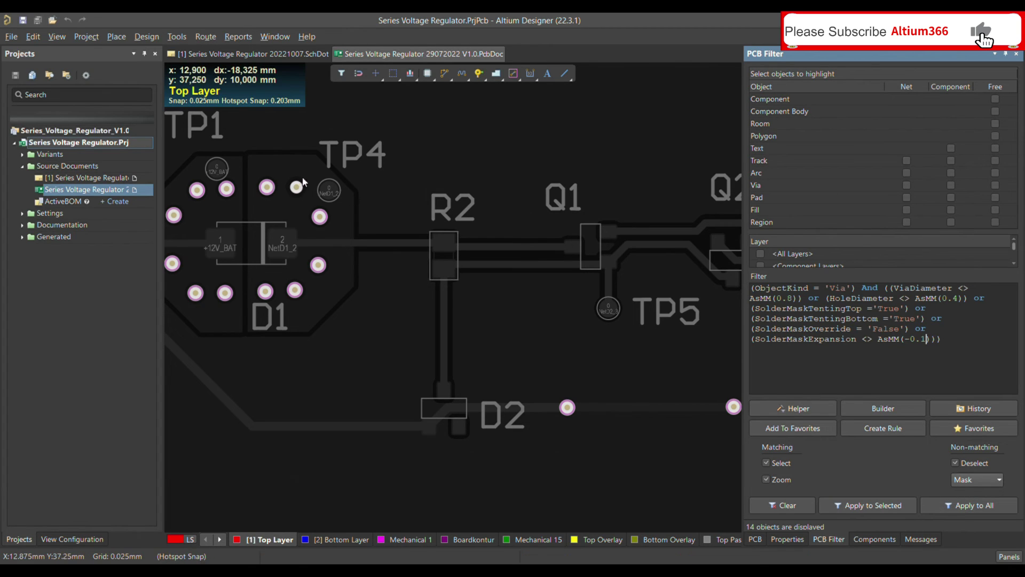
pyautogui.click(969, 505)
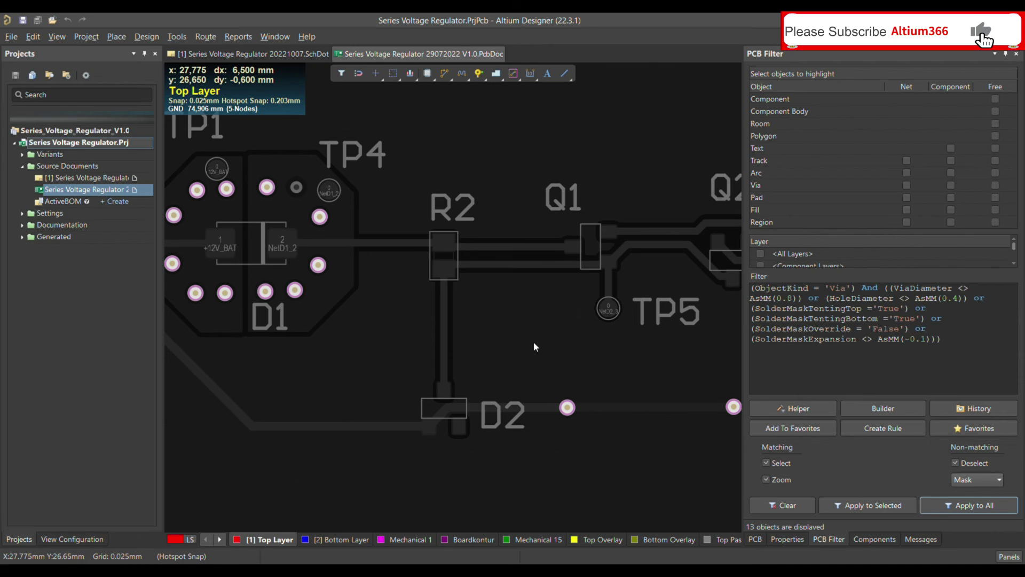
pyautogui.keyDown('ctrl'); pyautogui.scroll(-1, 535, 344); pyautogui.keyUp('ctrl')
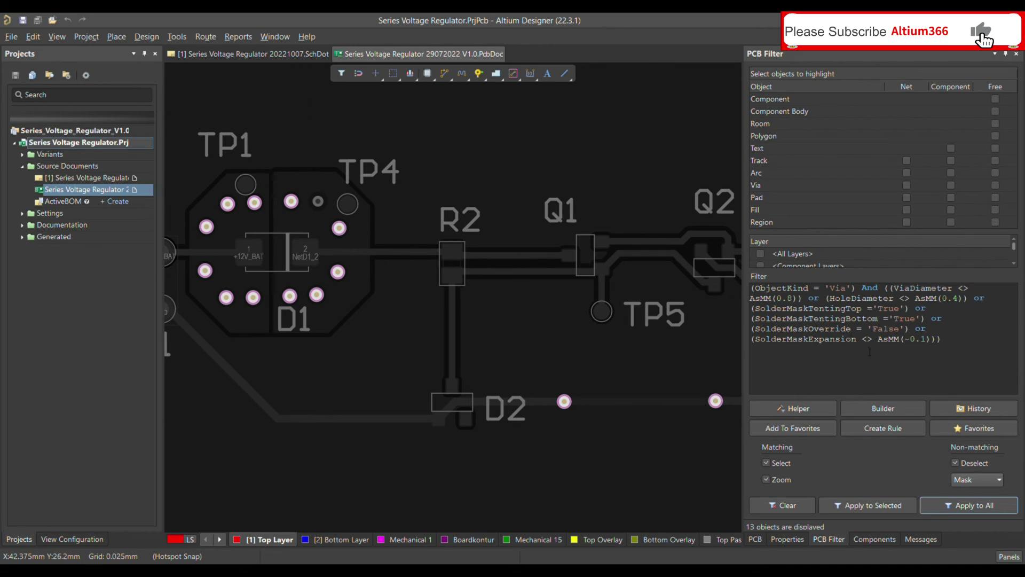